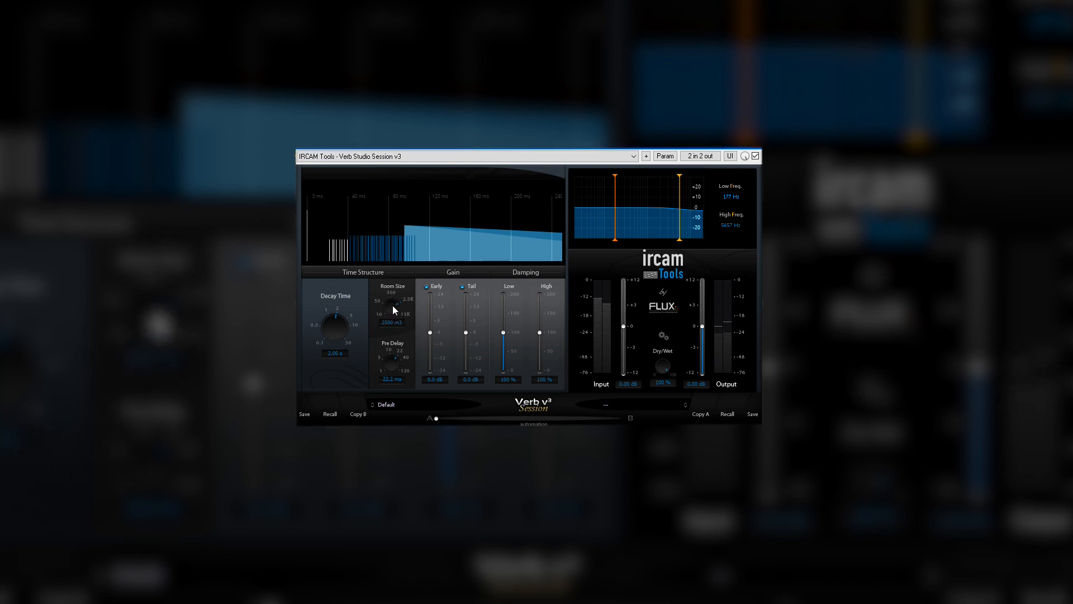
Shape a small room in the reverb by reducing the room size to 51 m3, the pre-delay to 6.2 ms and the decay time.
scroll(393, 309, "down", 10)
scroll(393, 309, "down", 3)
scroll(341, 327, "down", 3)
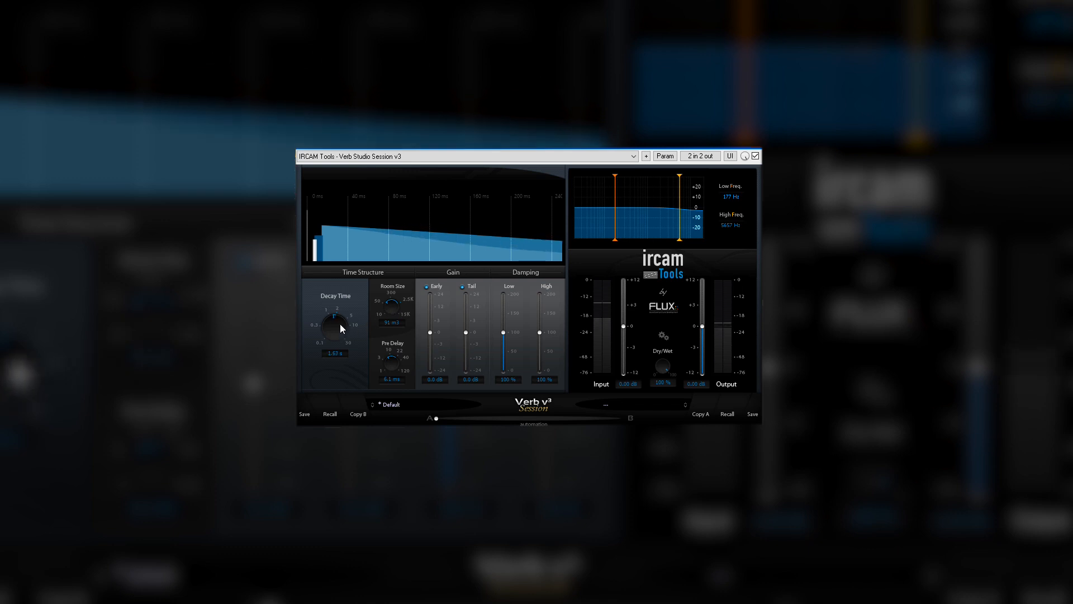
scroll(340, 325, "down", 6)
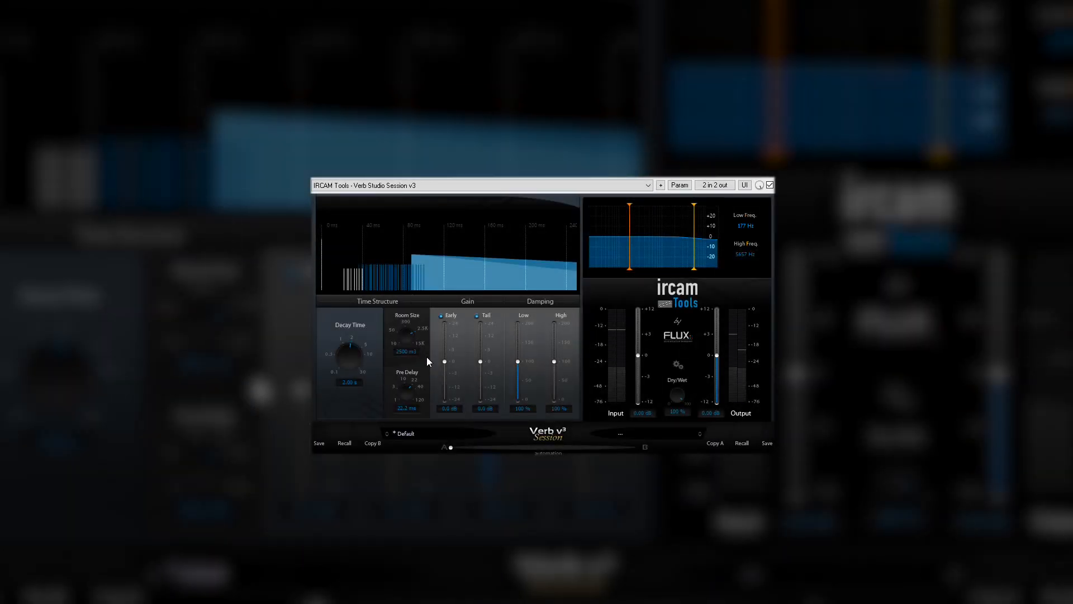
Lengthen the reverb's decay time to about 3.12 s for a larger space.
scroll(348, 361, "up", 2)
scroll(347, 361, "up", 5)
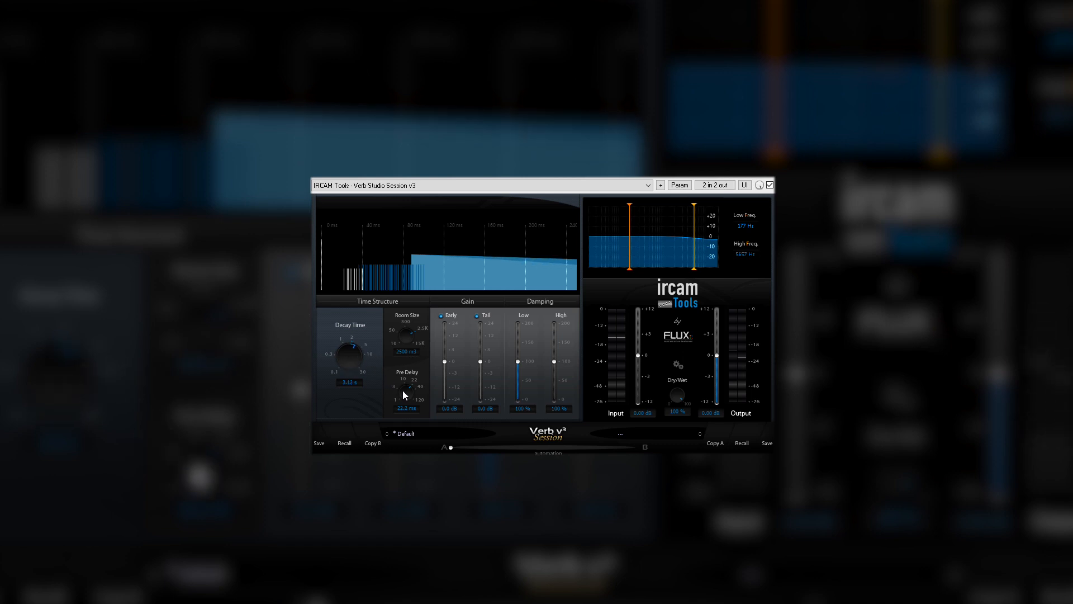
Shorten the reverb's pre-delay and lower the Early gain.
scroll(404, 390, "down", 5)
scroll(405, 390, "down", 2)
left_click_drag(445, 354, 444, 362)
scroll(444, 363, "down", 2)
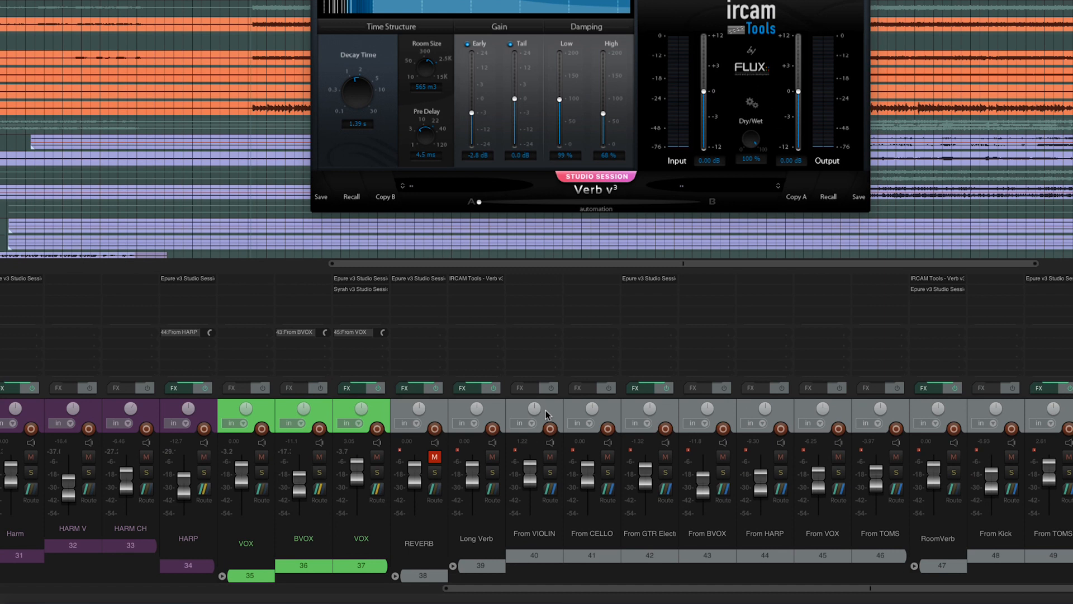
Select the From VIOLIN send track and the Long Verb track in the mixer to review the reverb routing.
left_click(520, 454)
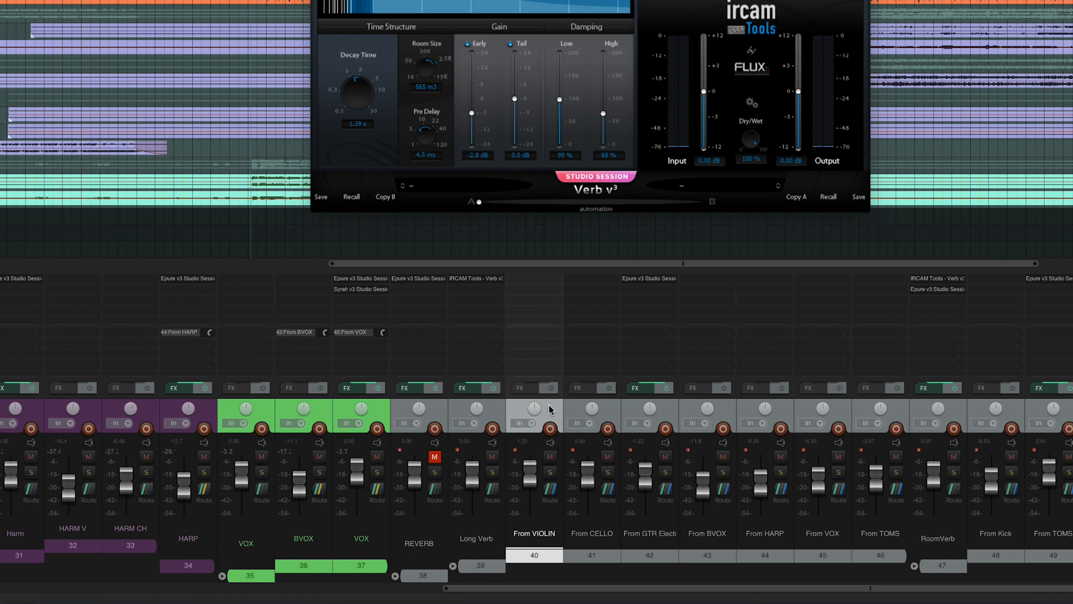
left_click(497, 413)
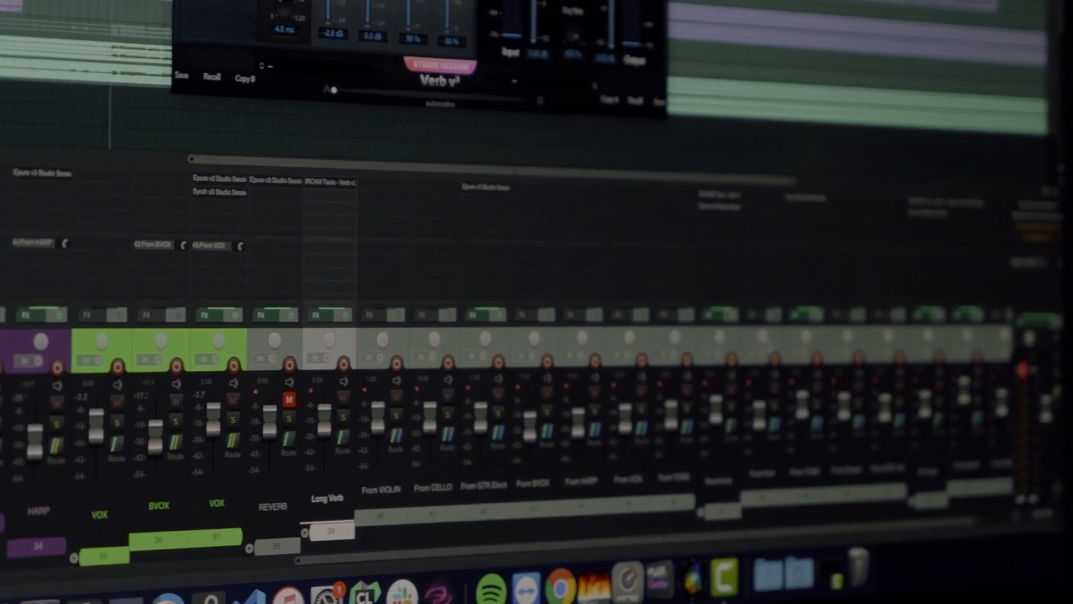
left_click(820, 429)
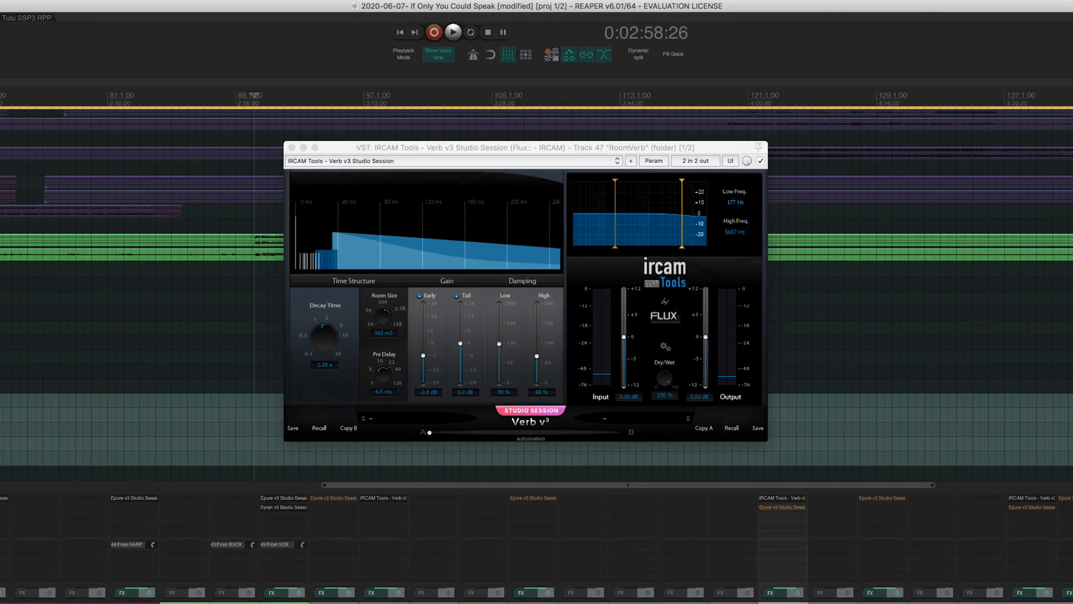
Play the soloed RoomVerb track from 2:58, stop playback, and take the track out of solo.
key("space")
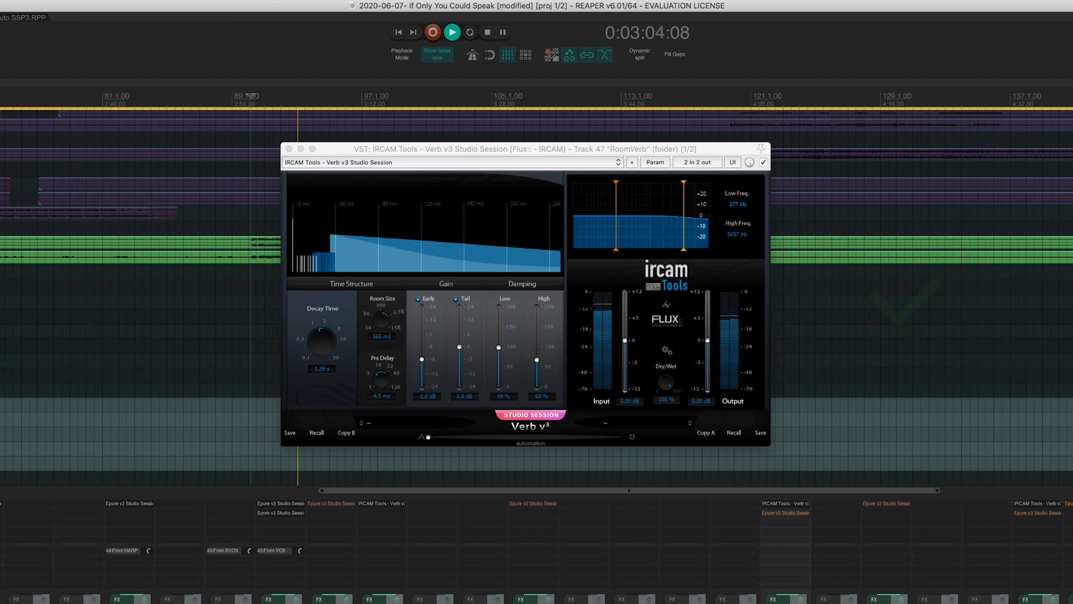
key("space")
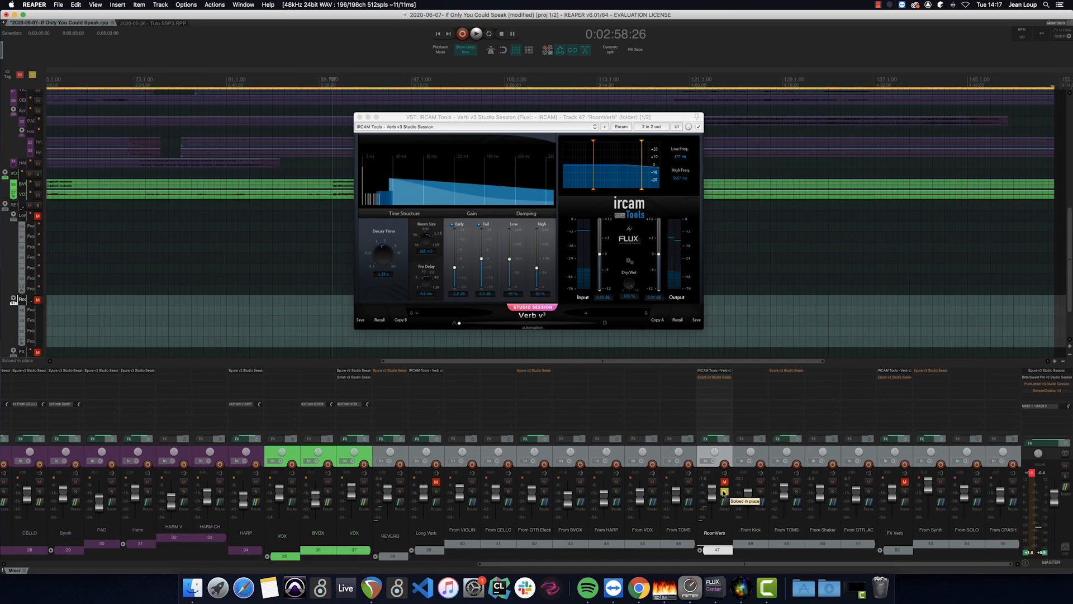
left_click(724, 492)
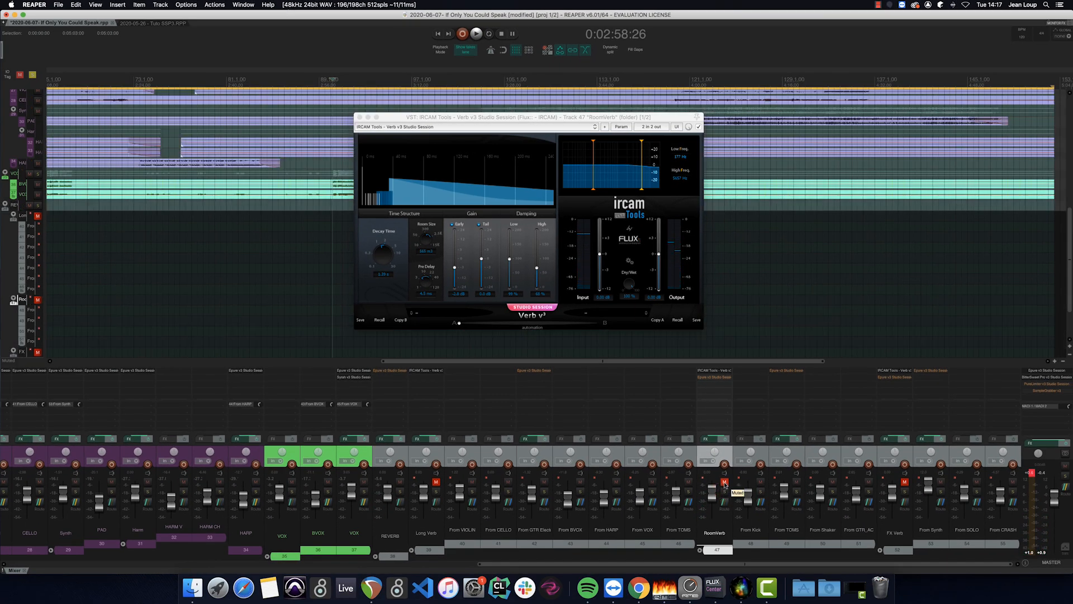
Play the mix with RoomVerb unmuted, then mute RoomVerb and listen to the same passage without it.
left_click(724, 482)
key("space")
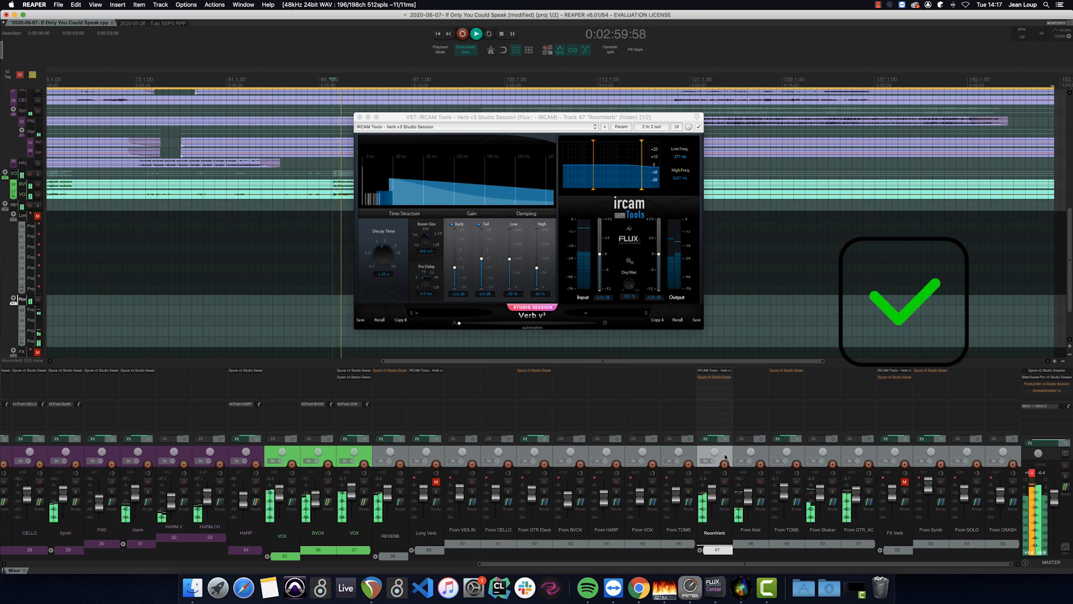
key("space")
key("space")
left_click(724, 482)
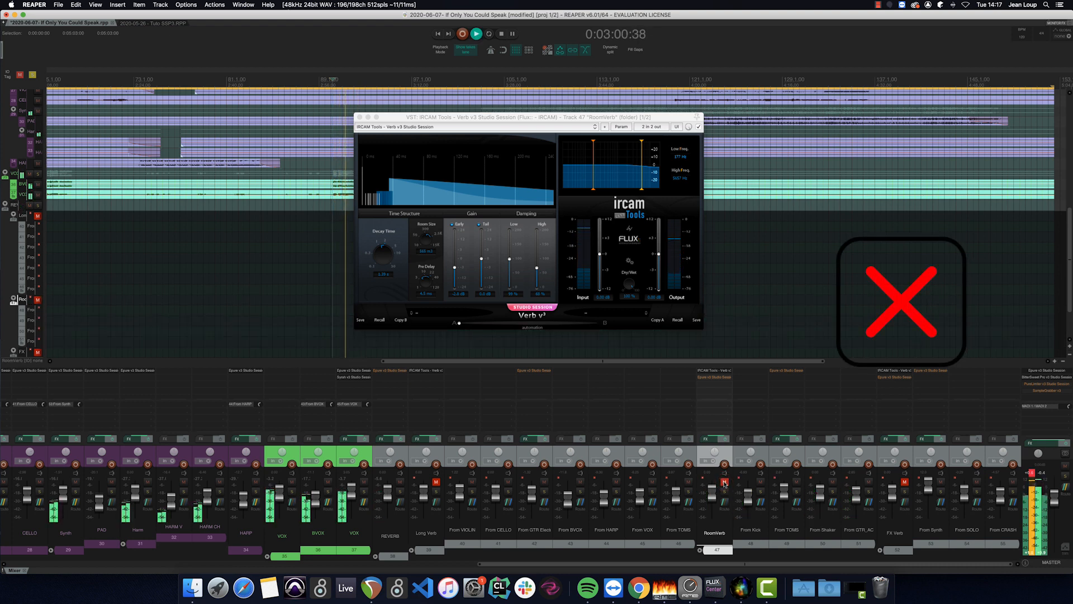
key("space")
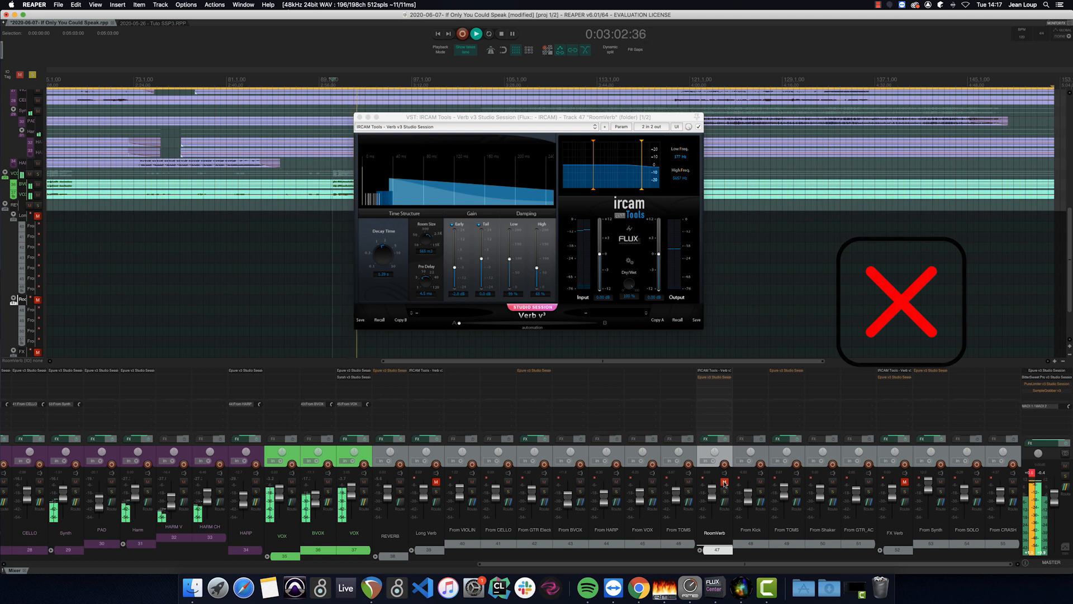
Unmute RoomVerb to hear the passage with room reverb once more, then stop playback and mute it.
left_click(724, 482)
key("space")
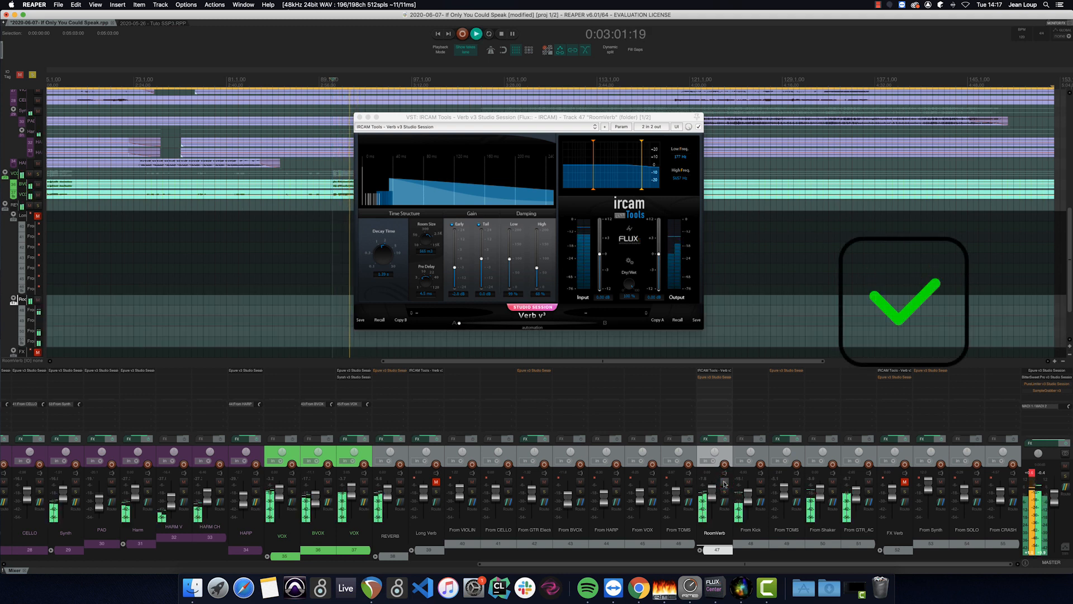
key("space")
left_click(725, 482)
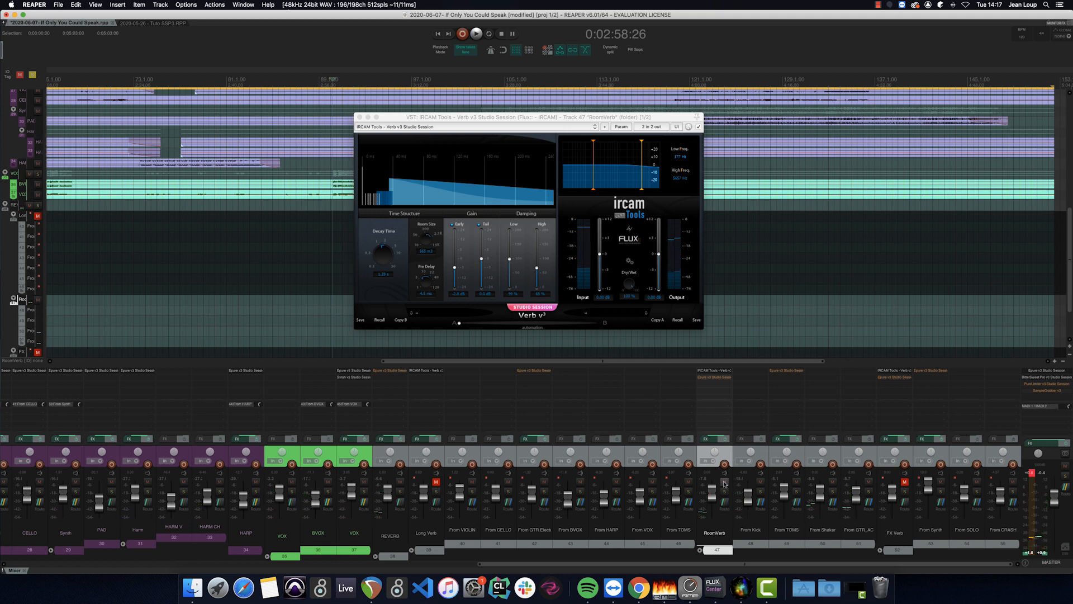
Select and solo the Long Verb track, play its reverb return from 2:58, then stop and clear the solo.
left_click(436, 454)
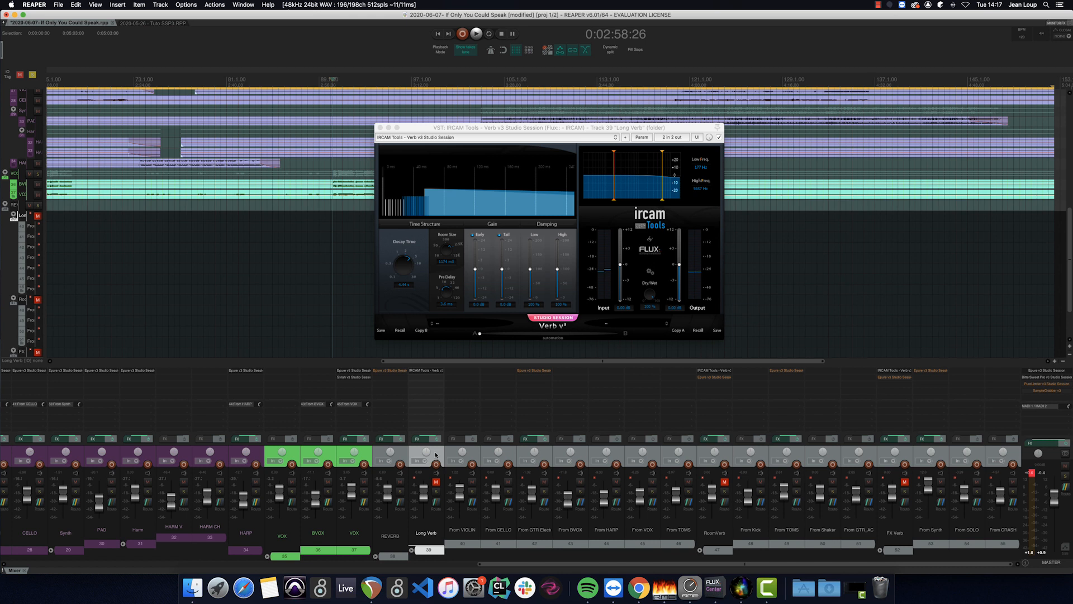
left_click(436, 491)
key("space")
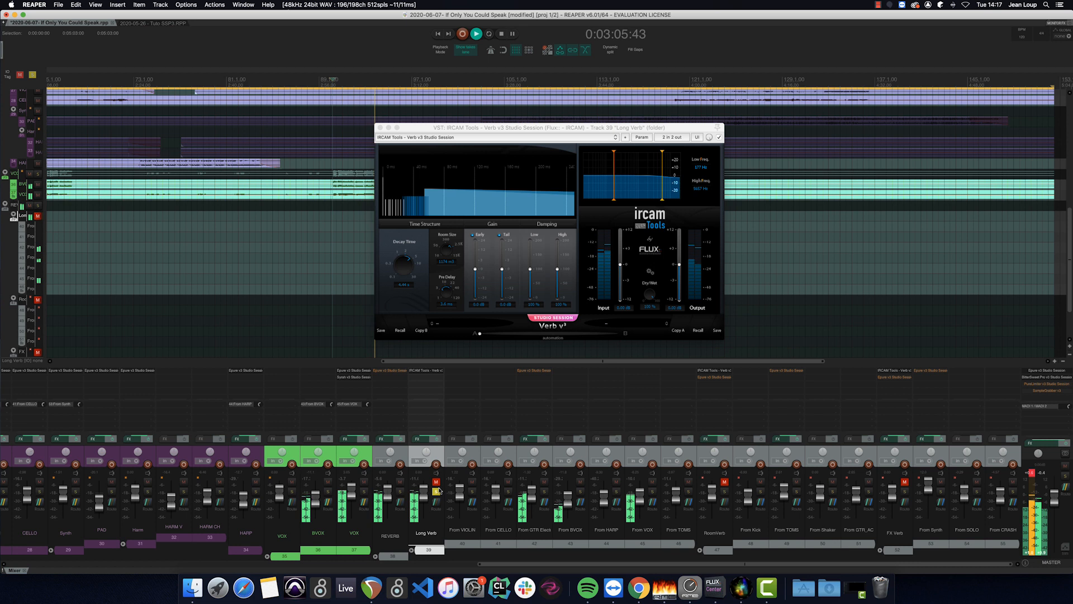
key("space")
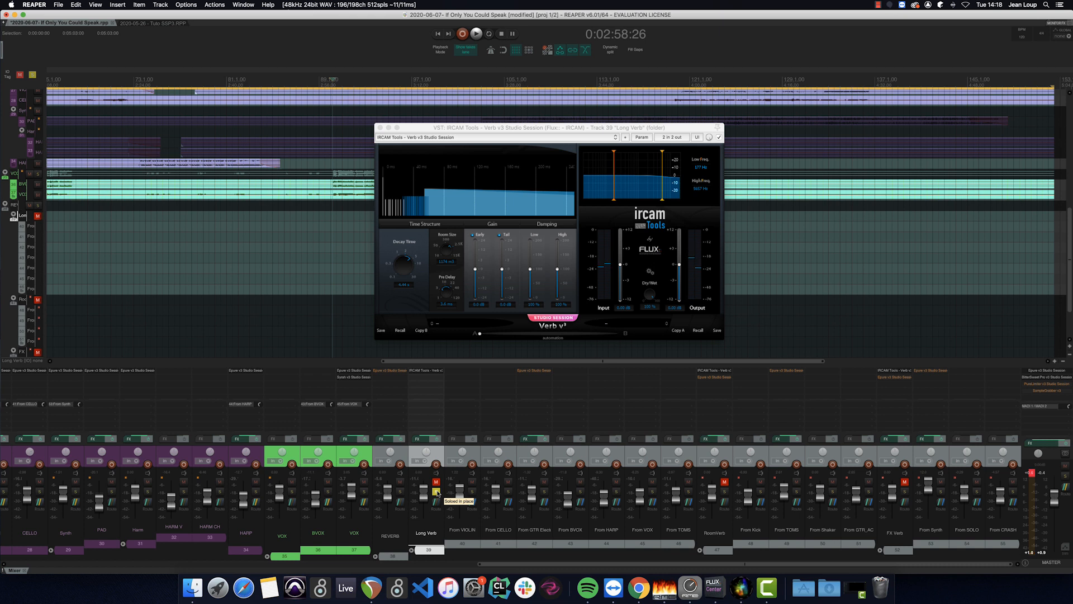
left_click(436, 491)
Compare the full mix with and without Long Verb by toggling its mute around playback, ending with it unmuted.
key("space")
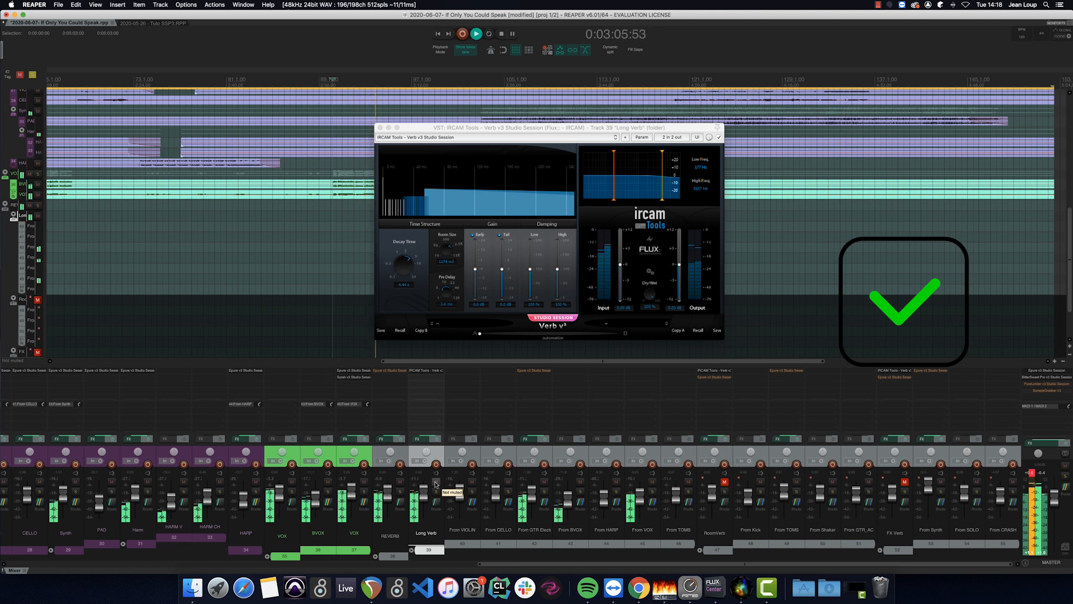
left_click(435, 482)
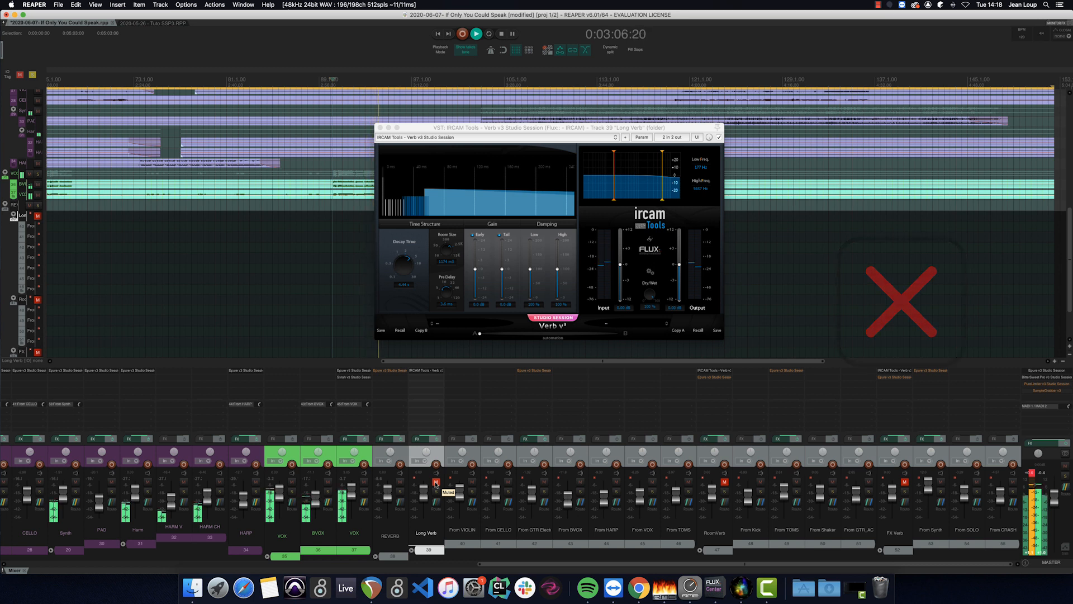
key("space")
left_click(436, 482)
key("space")
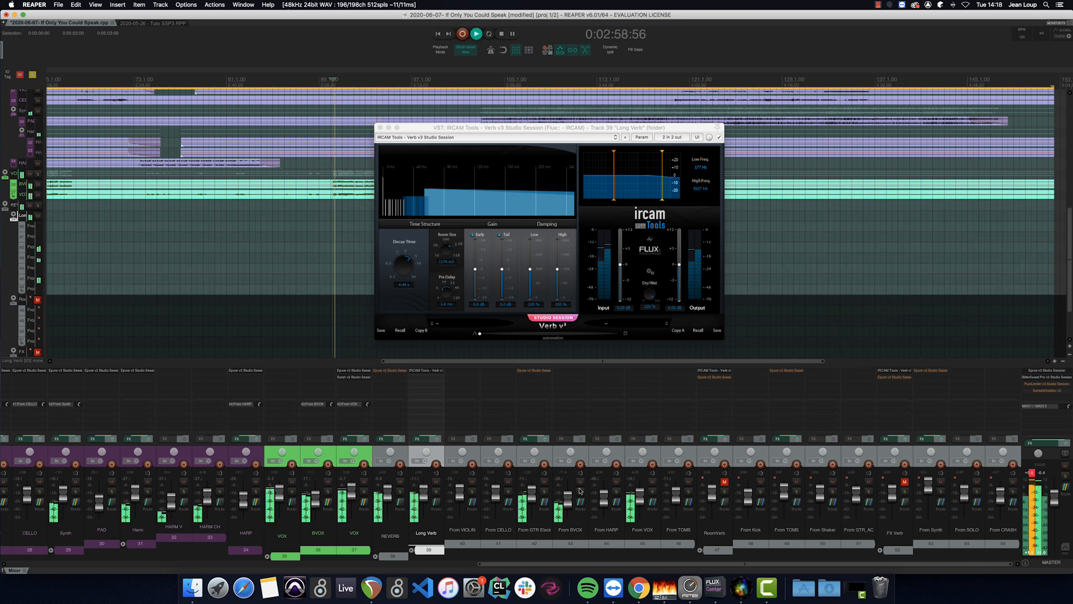
Unmute the RoomVerb track and solo the TOMS track.
left_click(724, 483)
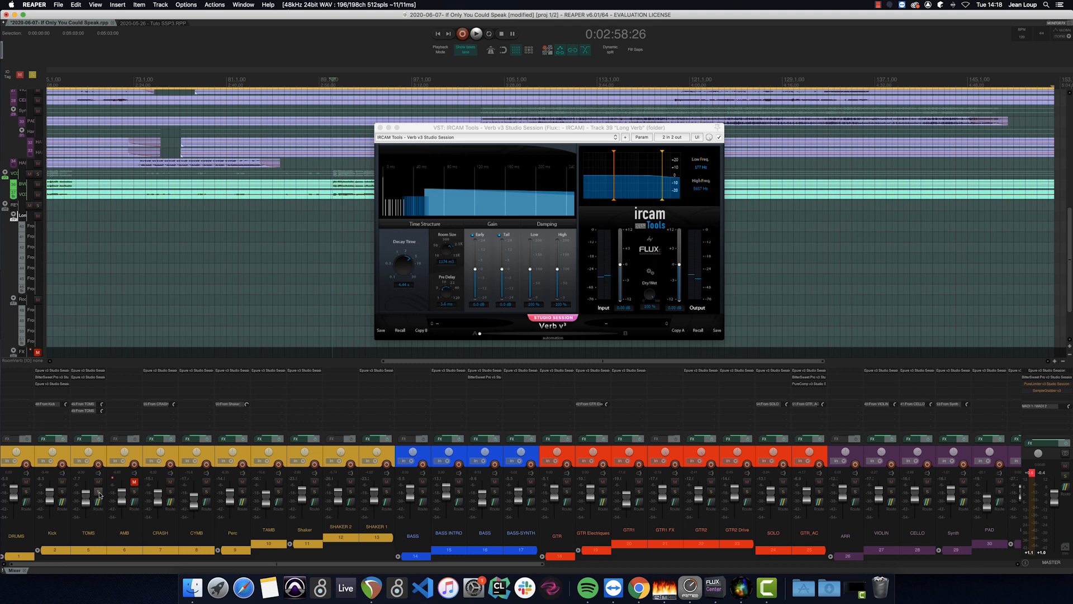
left_click(98, 491)
left_click_drag(101, 564, 565, 568)
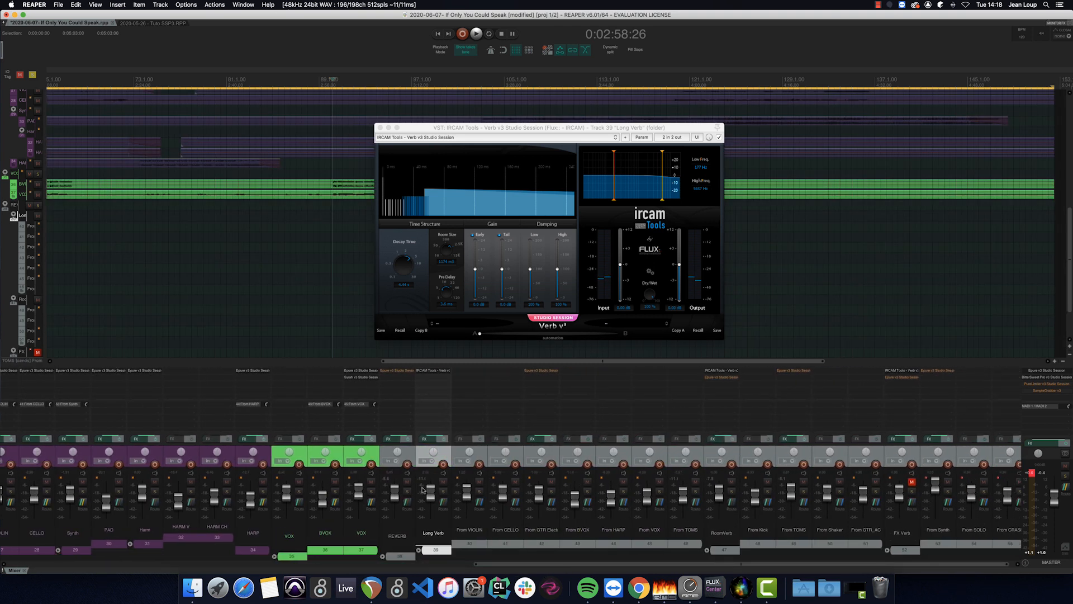
Compare the soloed toms with and without Long Verb by toggling its mute during playback, then stop.
left_click(442, 482)
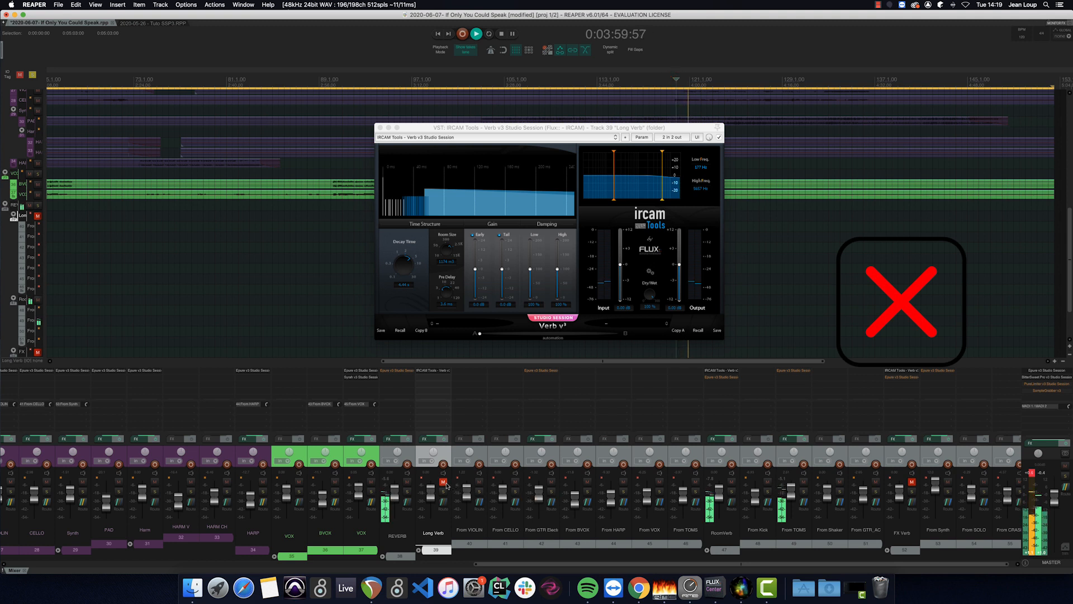
left_click(443, 482)
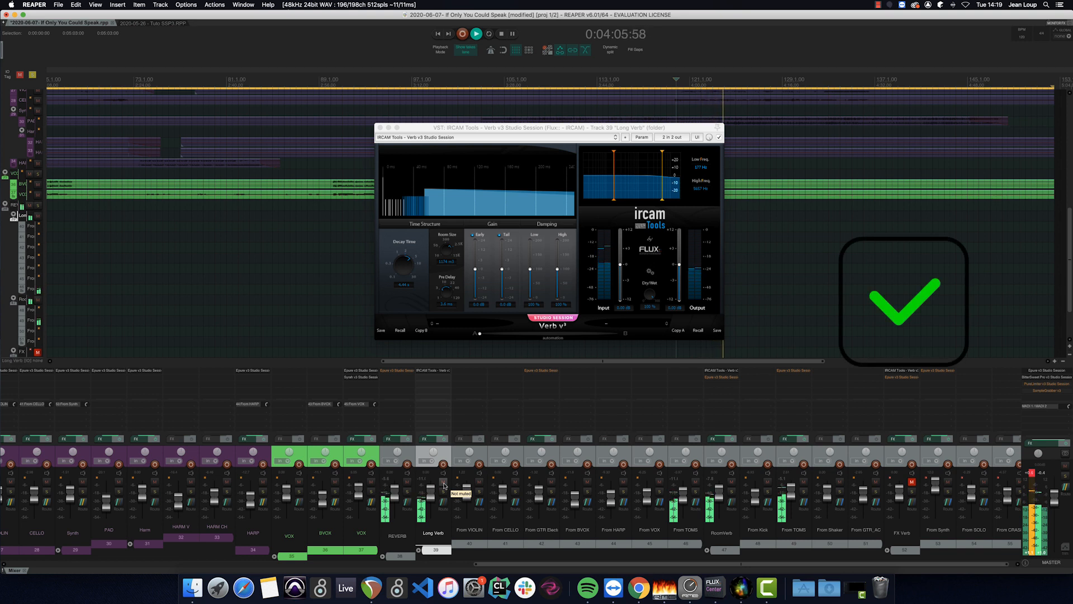
left_click(443, 483)
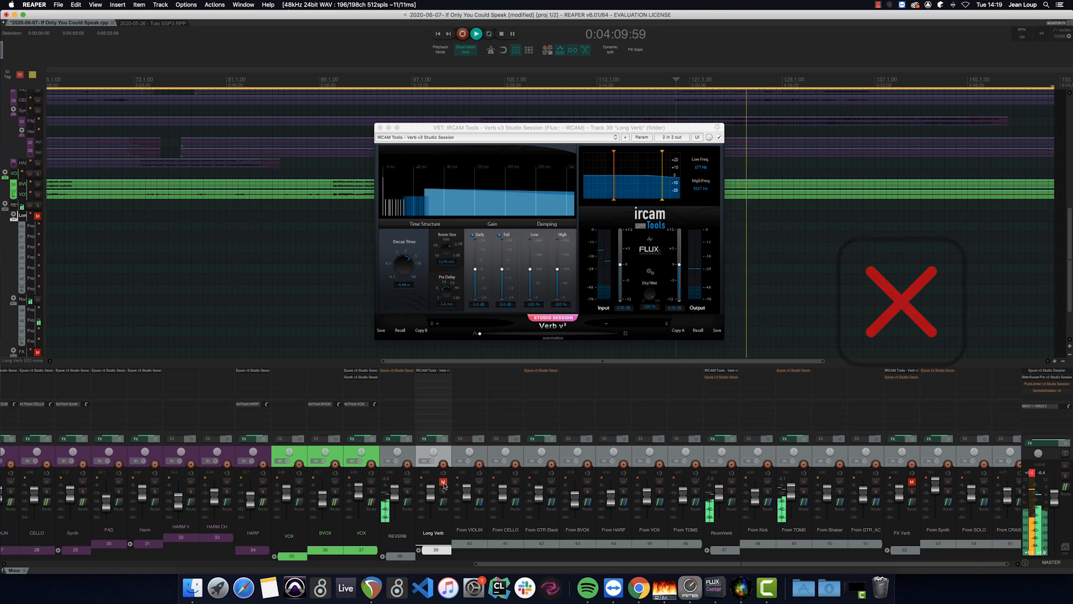
key("space")
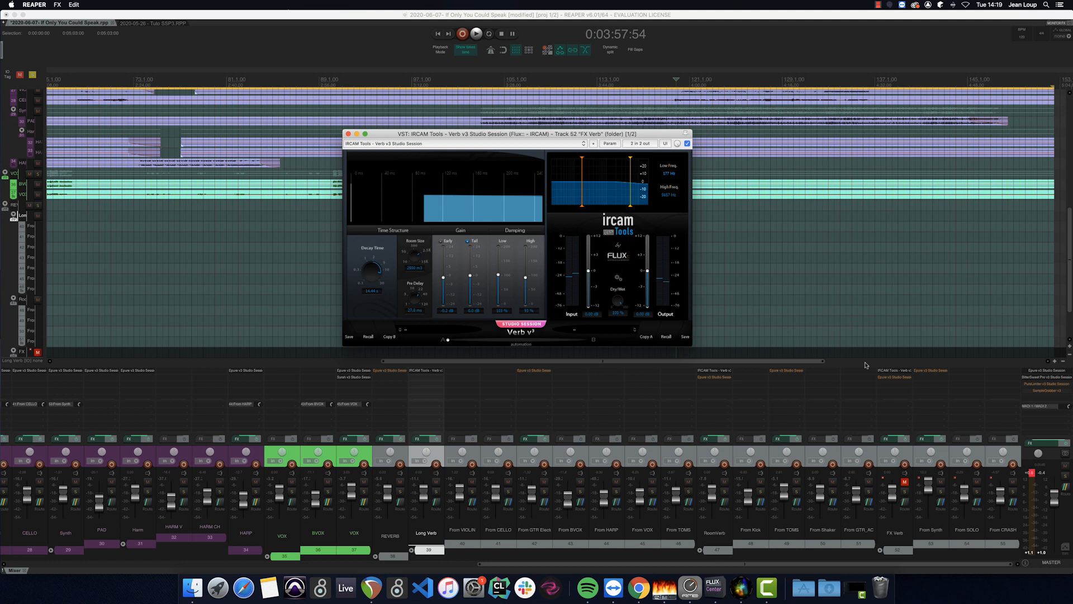
Solo the FX Verb track, move the playhead to about 3:23, and play the soloed reverb return.
left_click(904, 492)
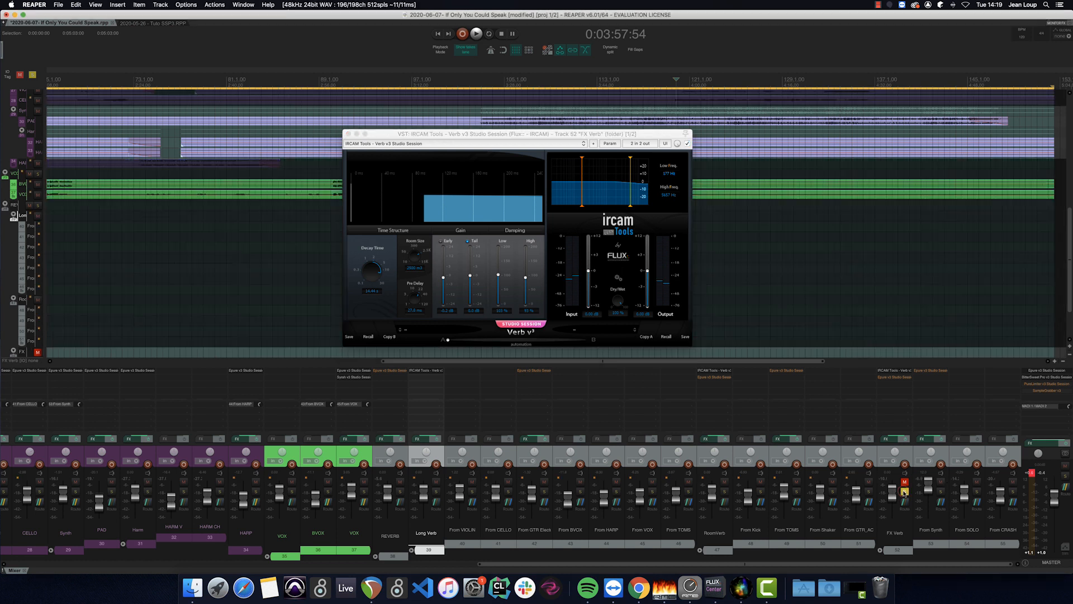
key("space")
key("space")
left_click(480, 75)
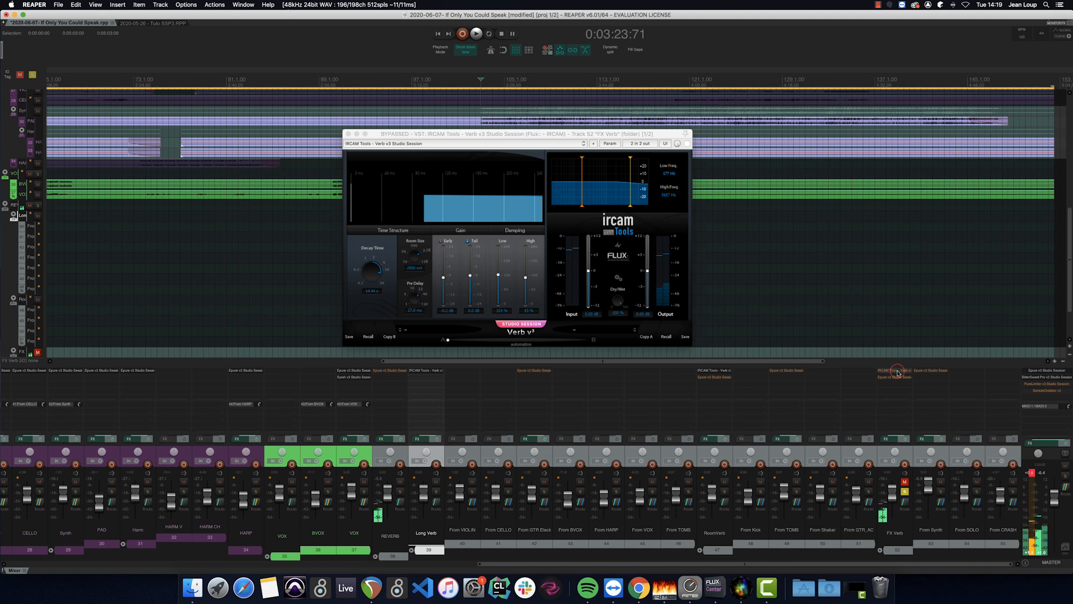
key("space")
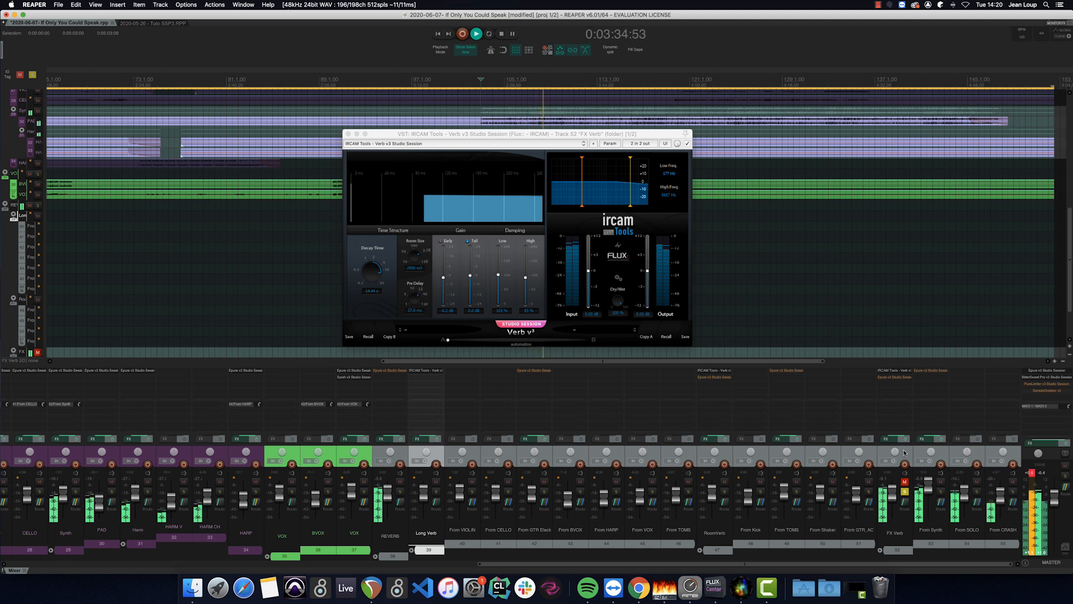
key("space")
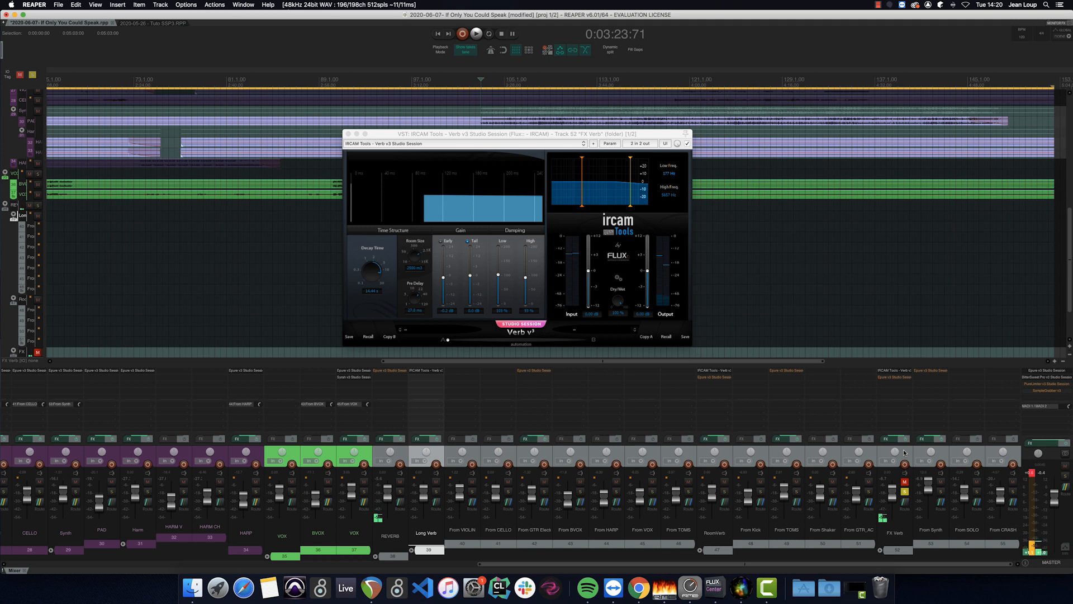
Clear the solo on FX Verb and mute the RoomVerb and Long Verb tracks.
left_click(904, 491)
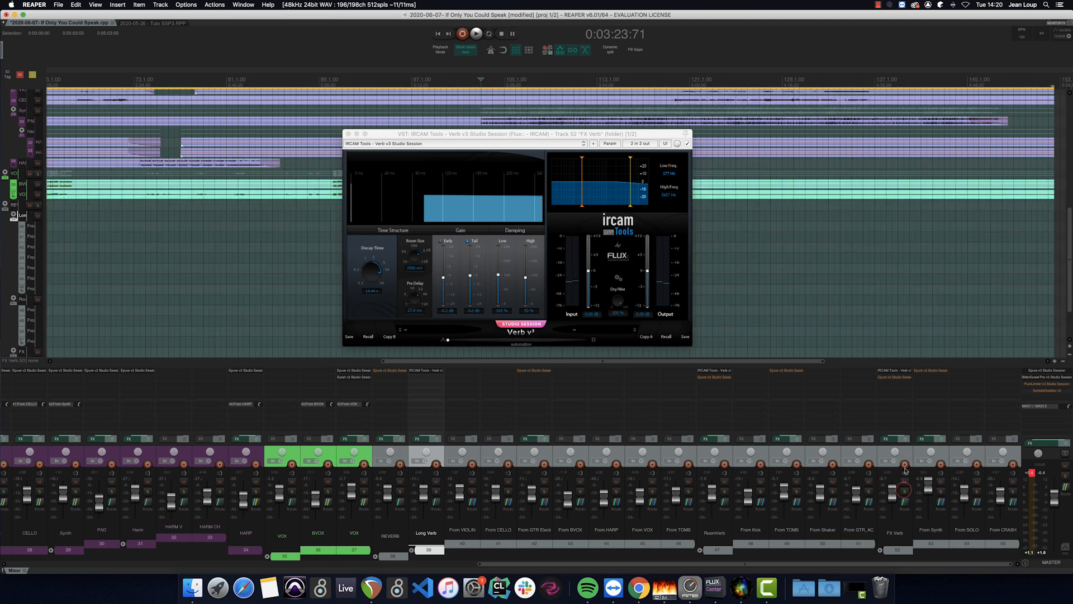
left_click(723, 483)
left_click(436, 482)
Play the mix from about 3:23 with FX Verb active, then mute FX Verb and replay the passage without it.
key("space")
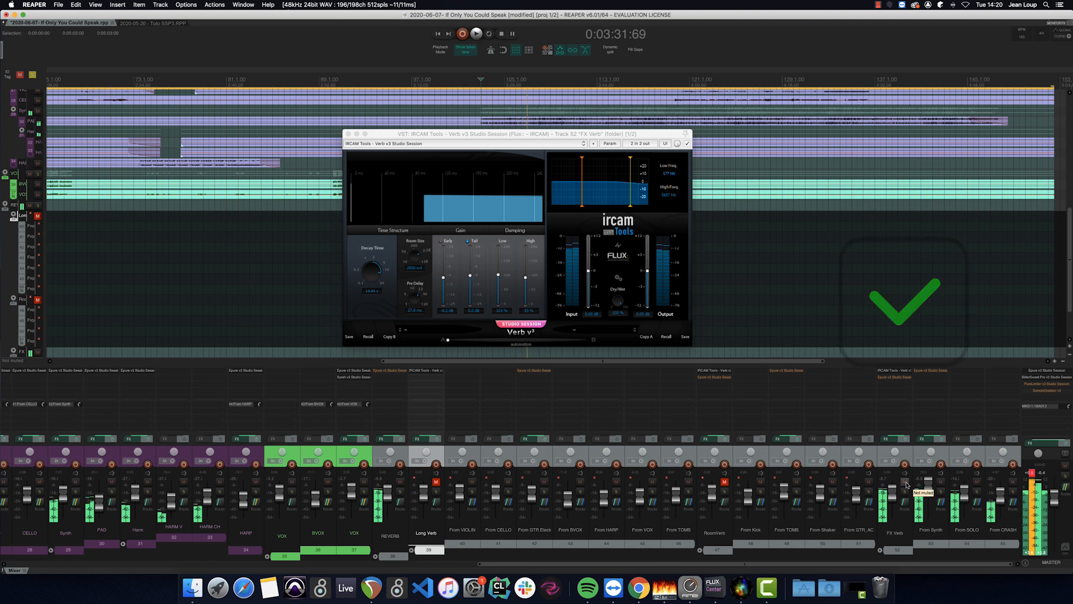
left_click(905, 482)
key("space")
key("space")
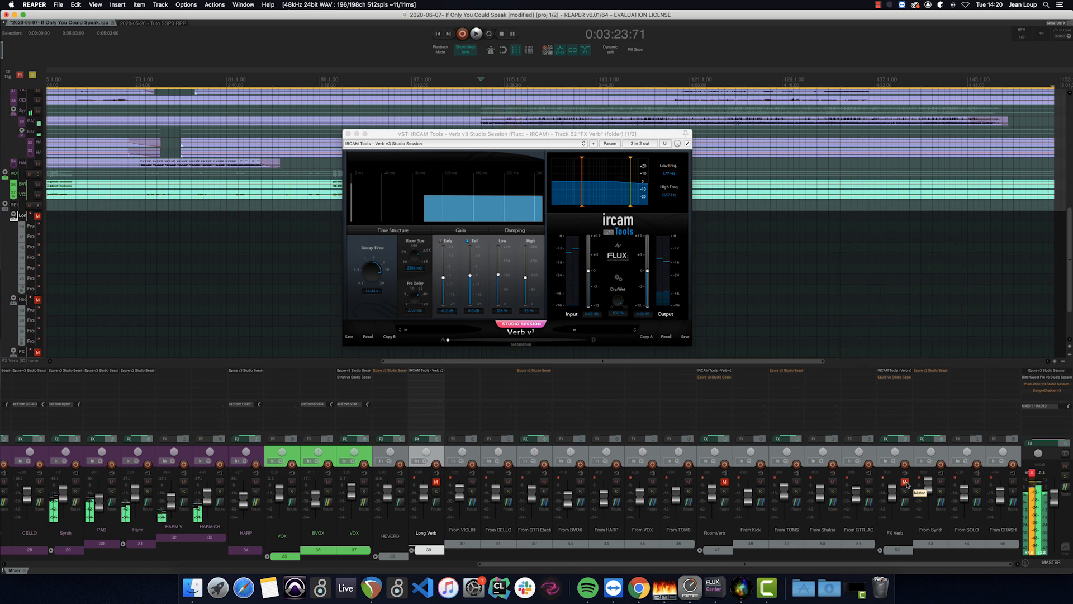
Unmute the FX Verb, RoomVerb and Long Verb tracks, play the full mix from about 3:23, then stop.
left_click(905, 482)
key("space")
left_click(723, 482)
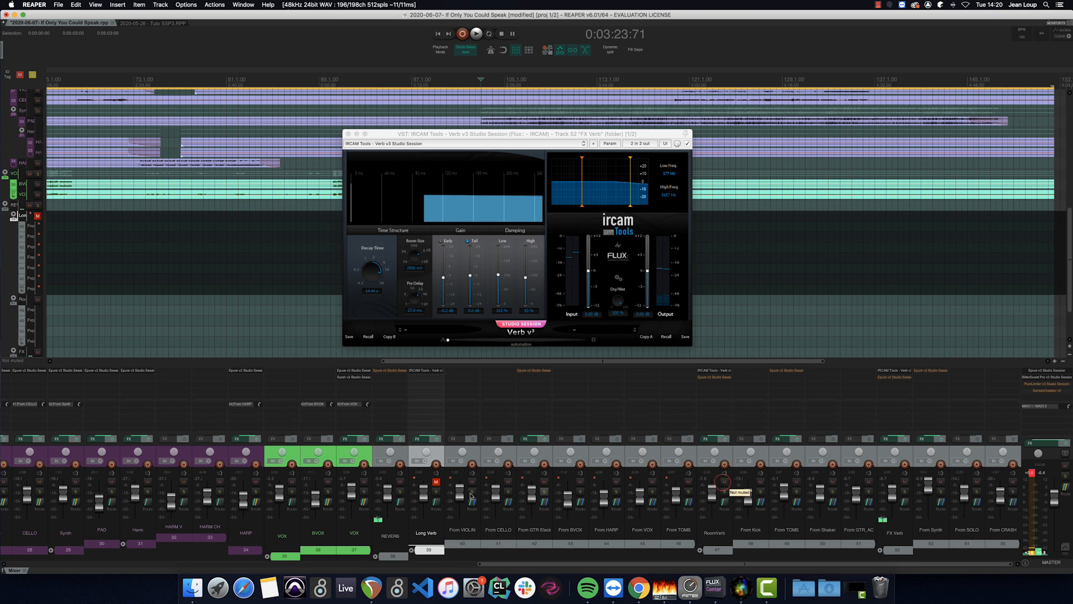
left_click(436, 481)
key("space")
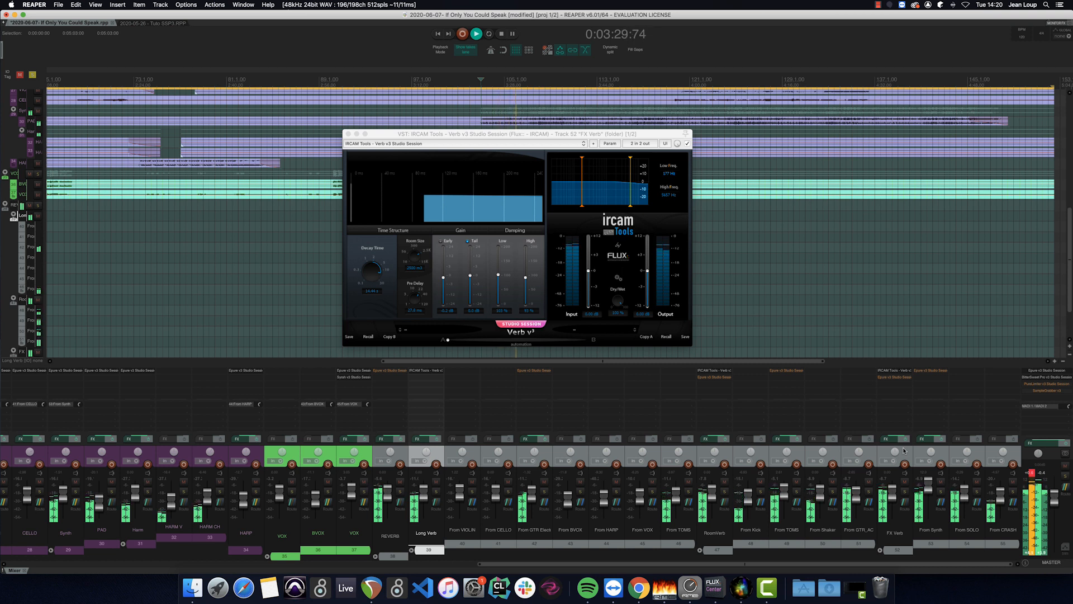
key("space")
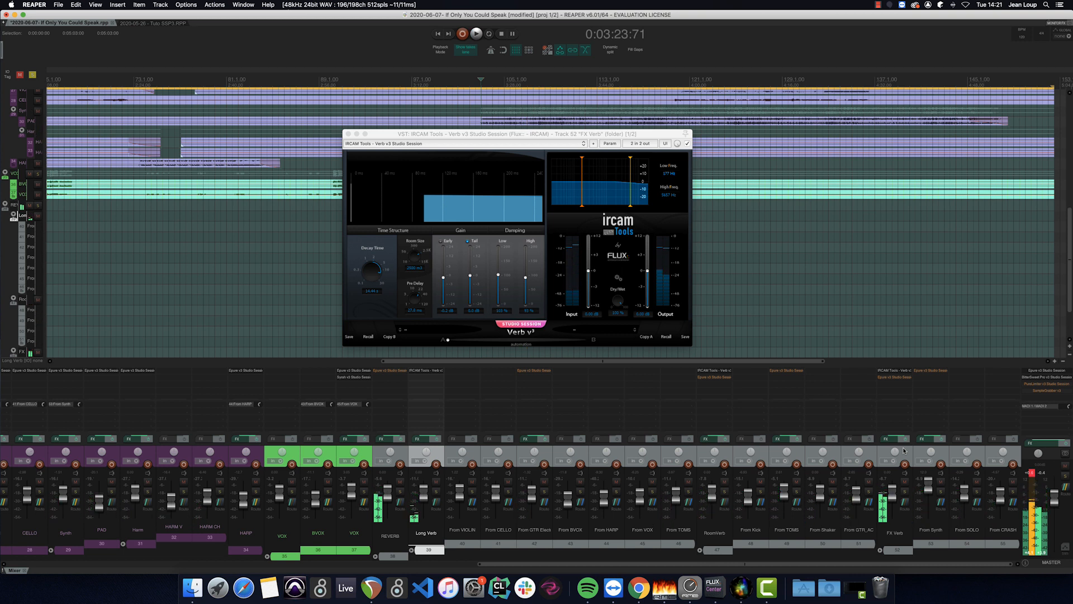
Compare the mix from about 3:14 without and with all reverbs by muting the REVERB folder track, playing, and unmuting it.
left_click(402, 454)
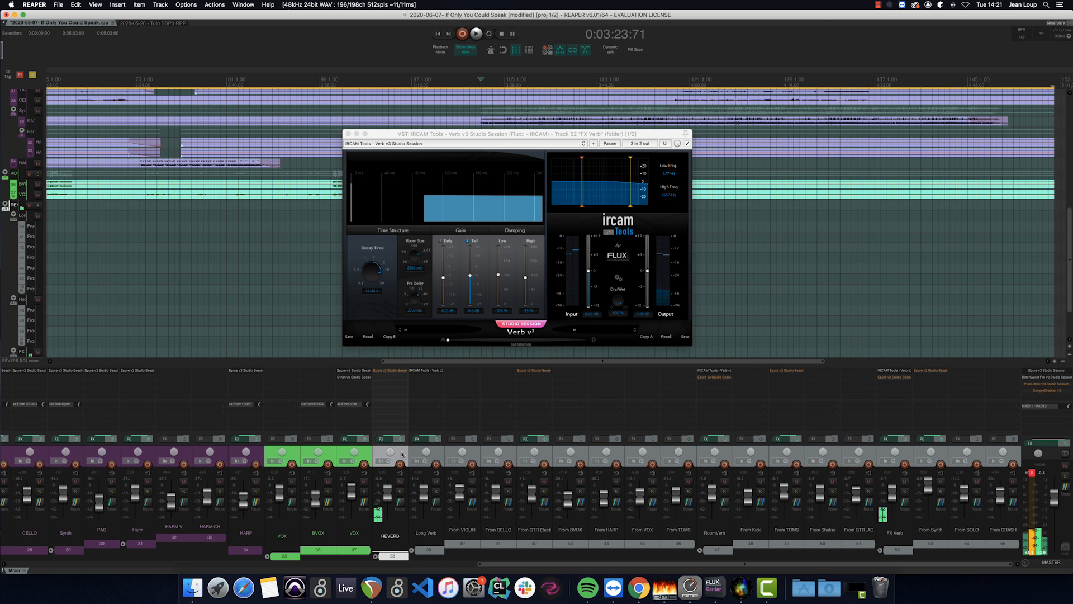
left_click(427, 78)
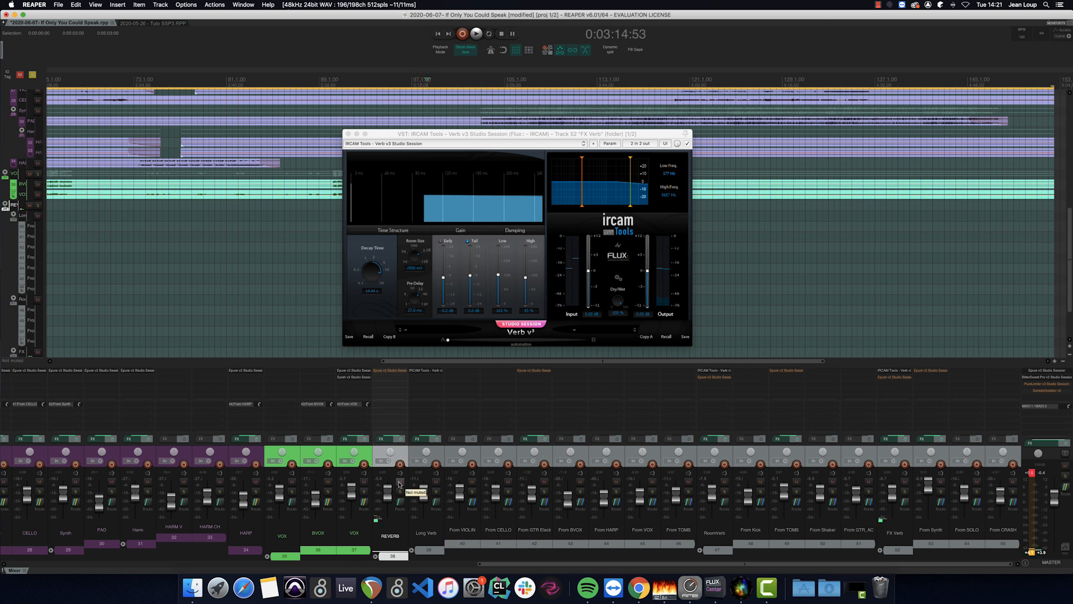
left_click(400, 482)
key("space")
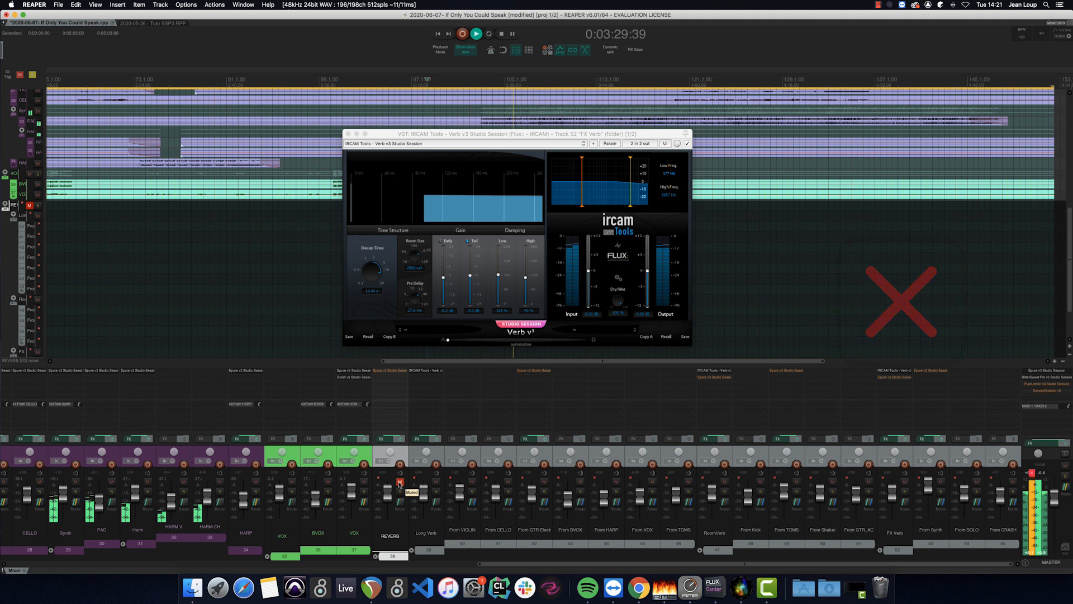
left_click(399, 481)
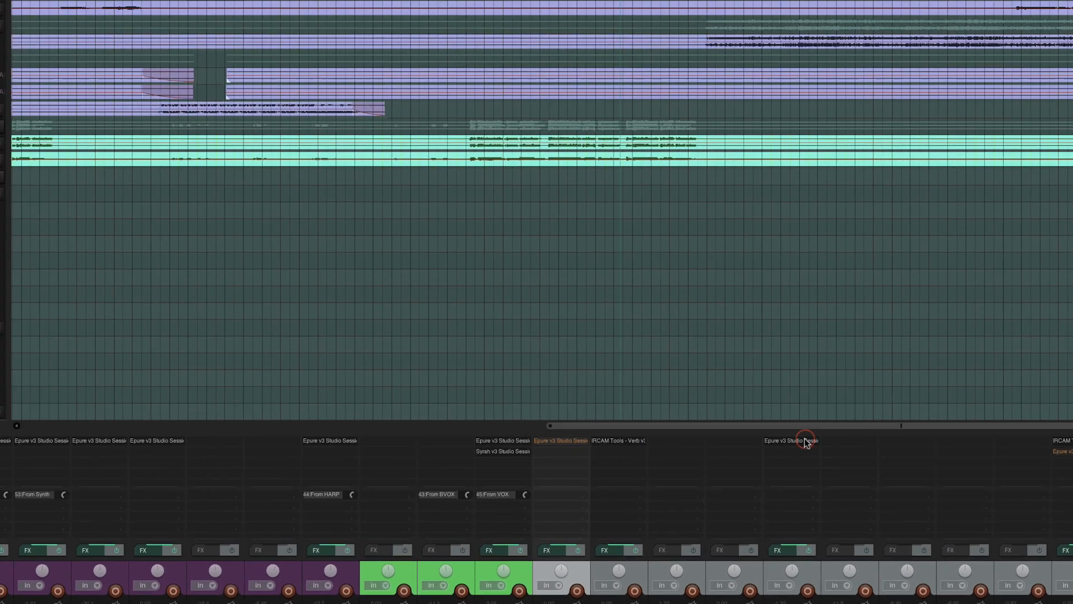
Open the Epure v3 equalizer on the From GTR Electrique track and play its soloed reverb send with the equalizer bypassed, then stop.
left_click(533, 370)
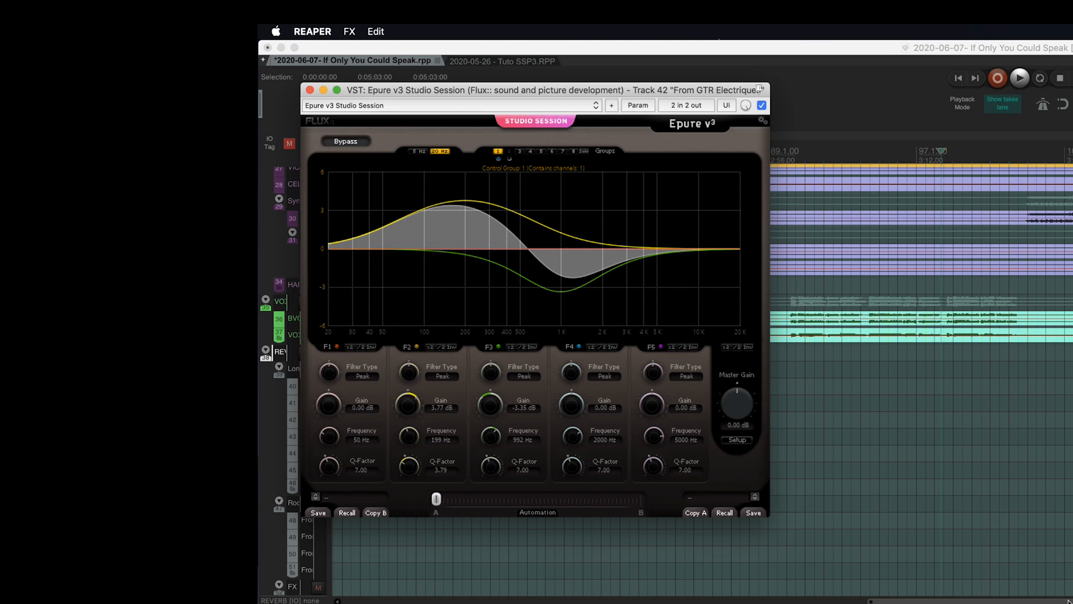
left_click(871, 420)
key("b")
key("space")
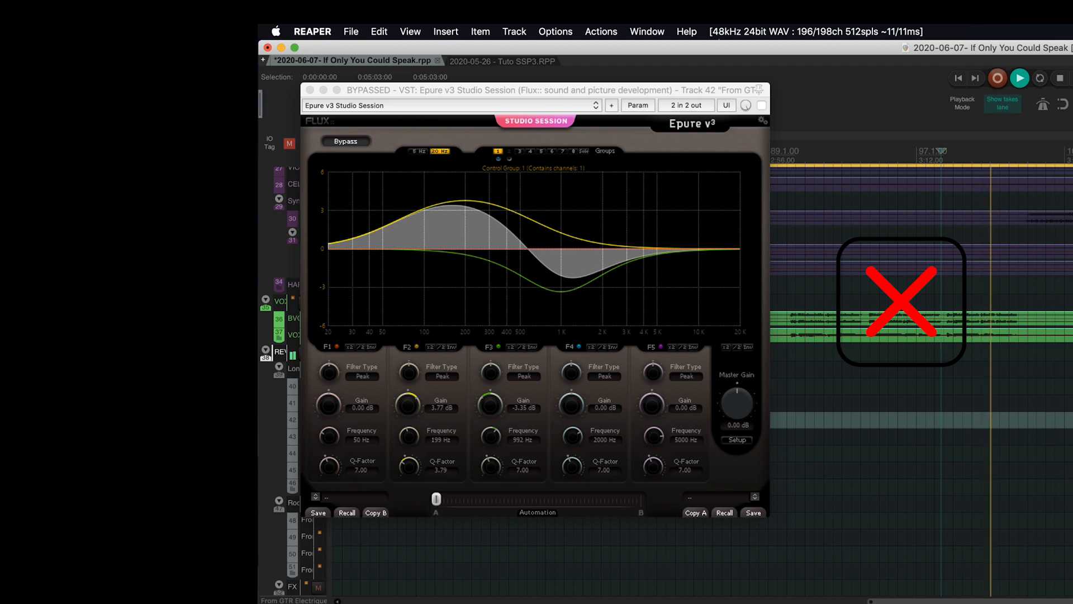
key("space")
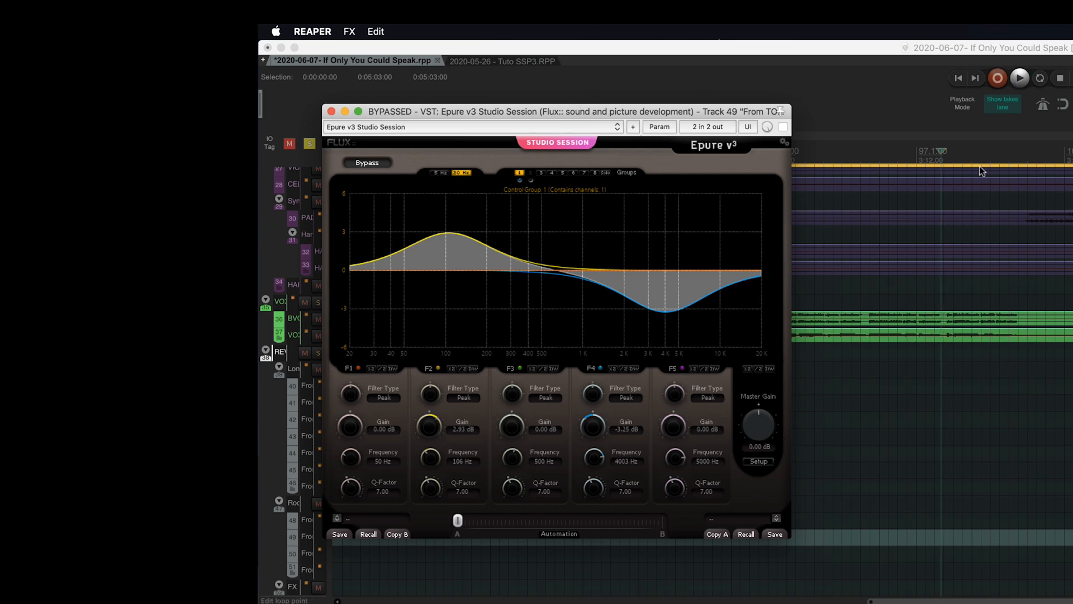
Play the soloed toms reverb send from about 3:23 with its Epure v3 bypassed, then enable the equalizer during playback.
left_click(1029, 160)
key("space")
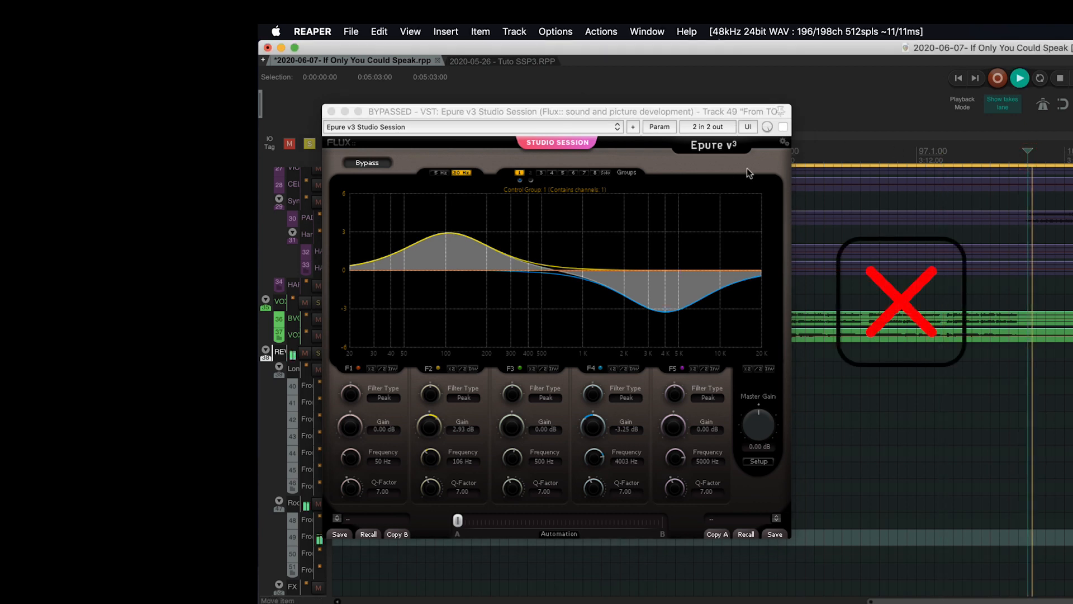
left_click(782, 128)
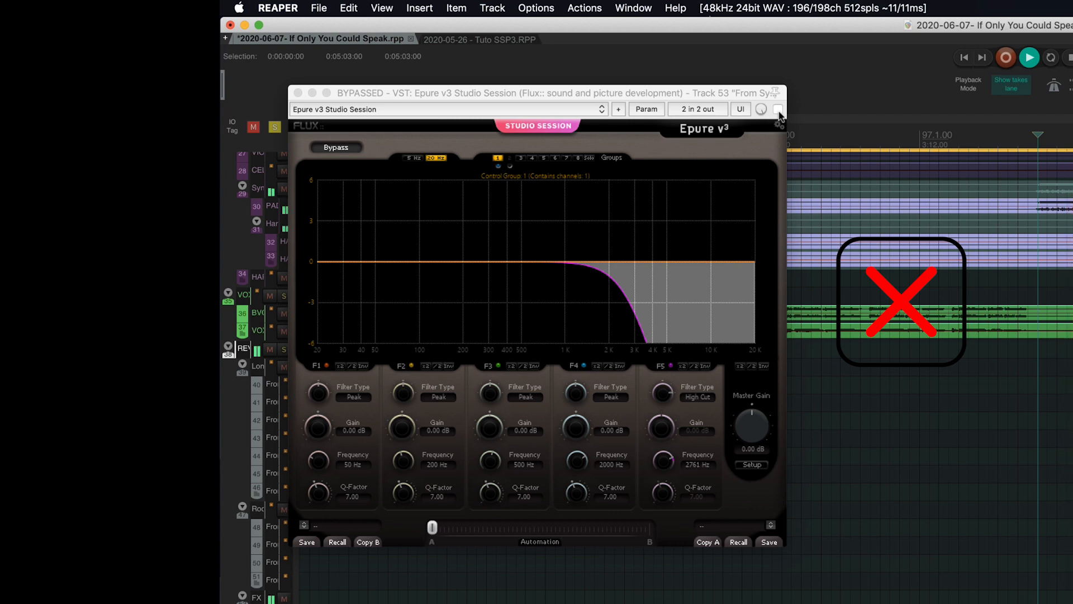
Enable Epure v3 on the soloed From Synth send during playback, then stop, close the equalizer and clear the solo.
left_click(778, 110)
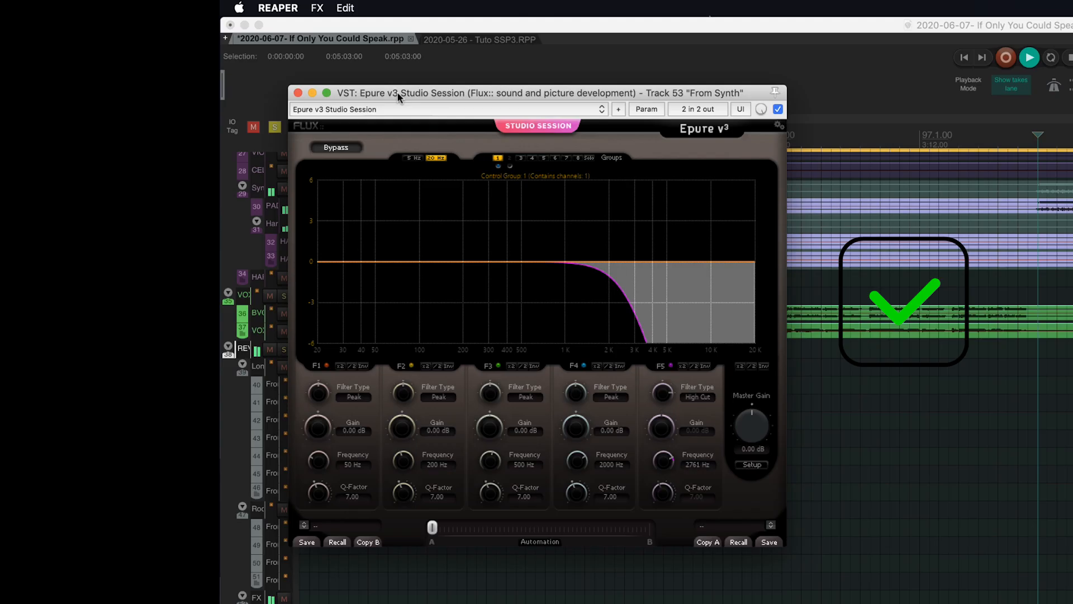
key("space")
left_click(298, 93)
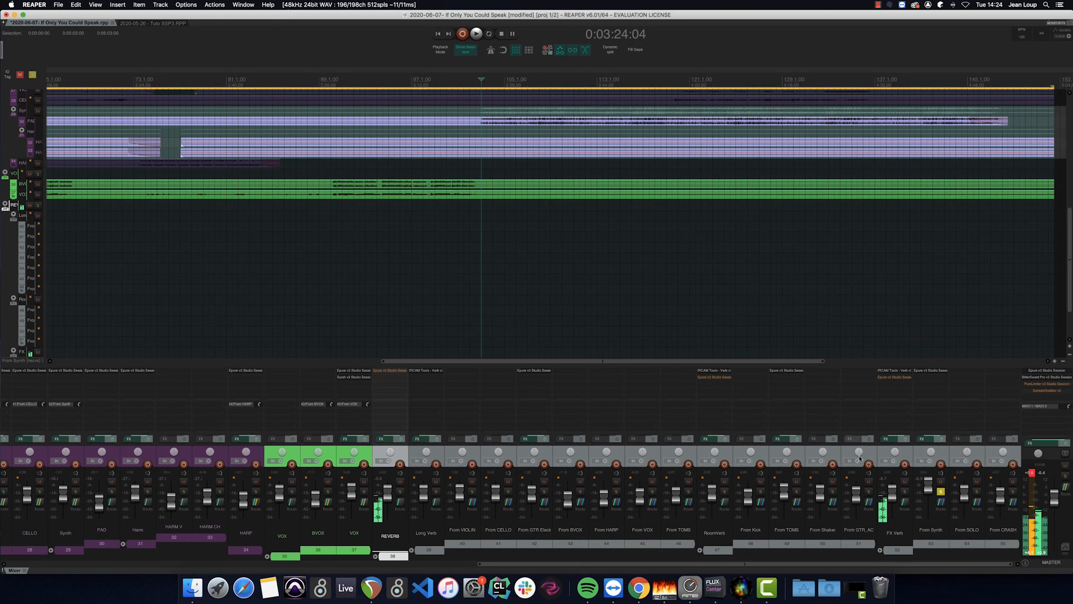
left_click(941, 492)
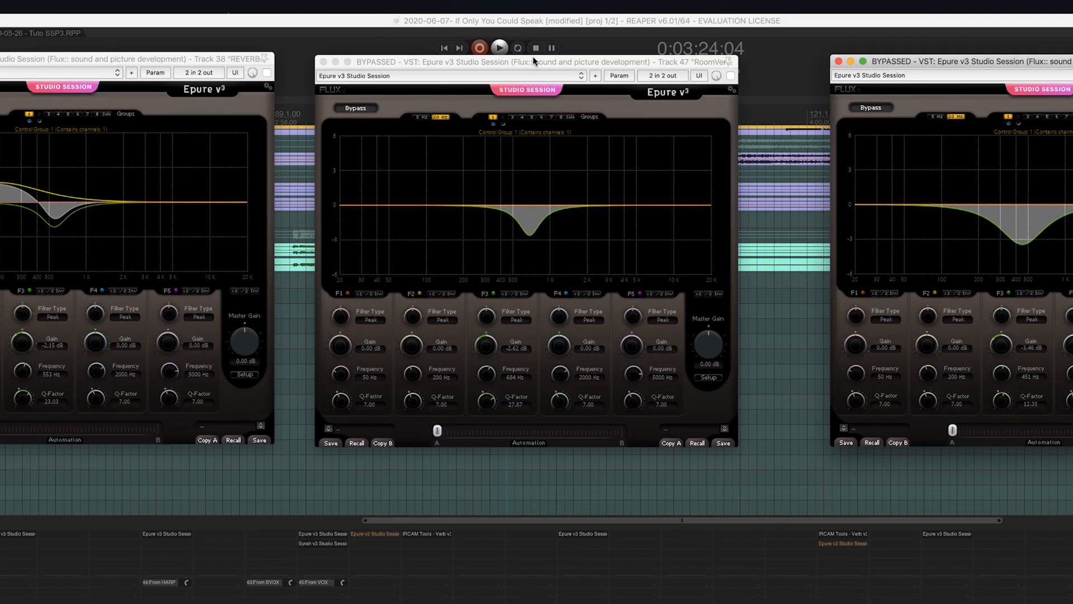
Examine the bypassed Epure v3 equalizer curves on the REVERB, RoomVerb and FX Verb tracks.
left_click(497, 42)
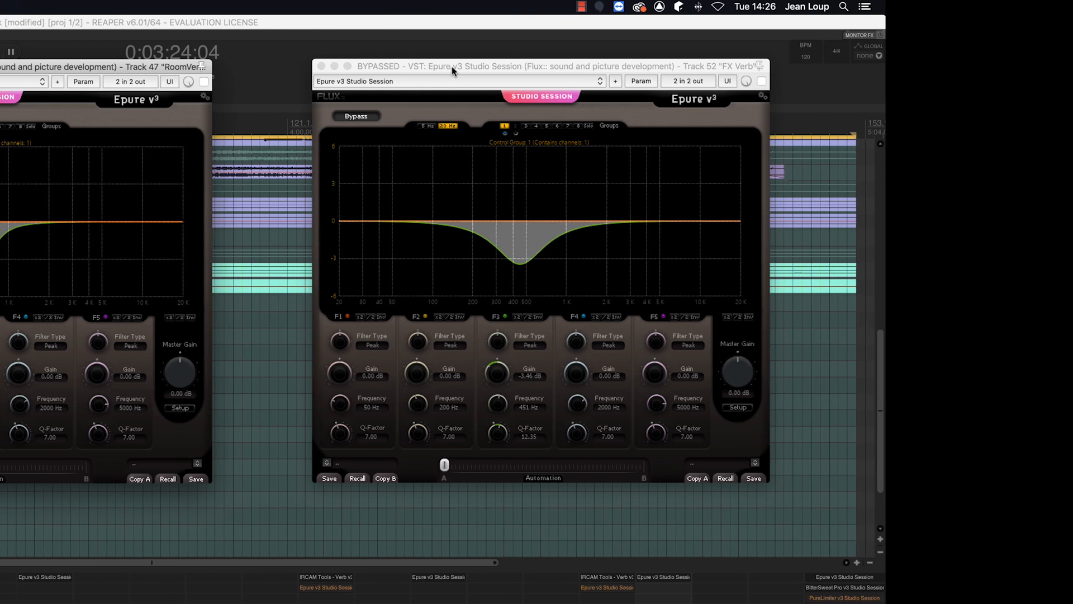
left_click(1001, 66)
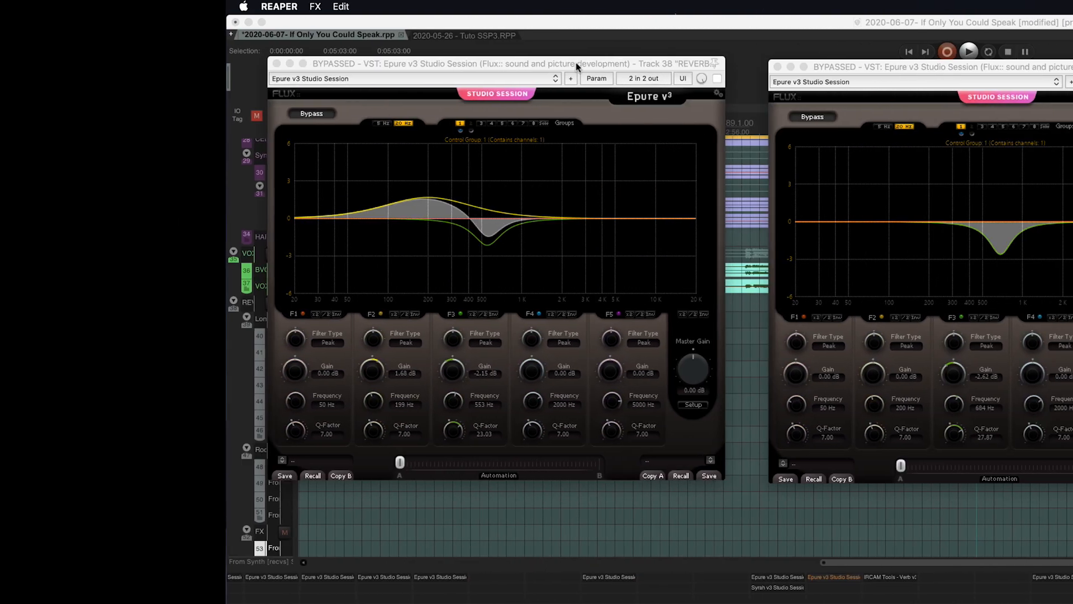
left_click(620, 66)
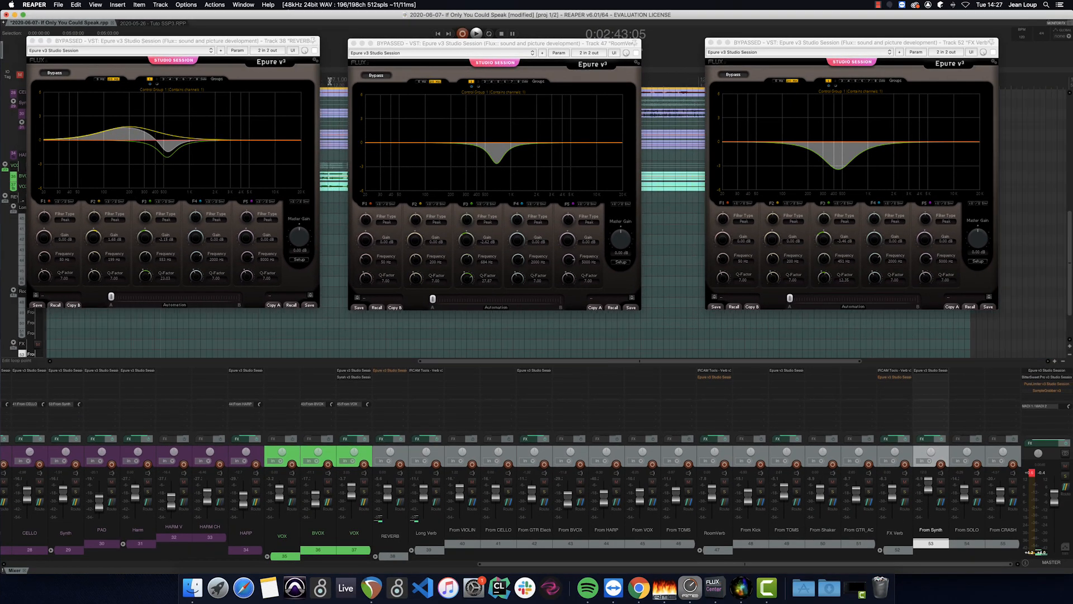
Play the mix from about 3:12 with the REVERB, RoomVerb and FX Verb equalizers bypassed, then enable all three and replay the passage.
left_click(779, 127)
key("space")
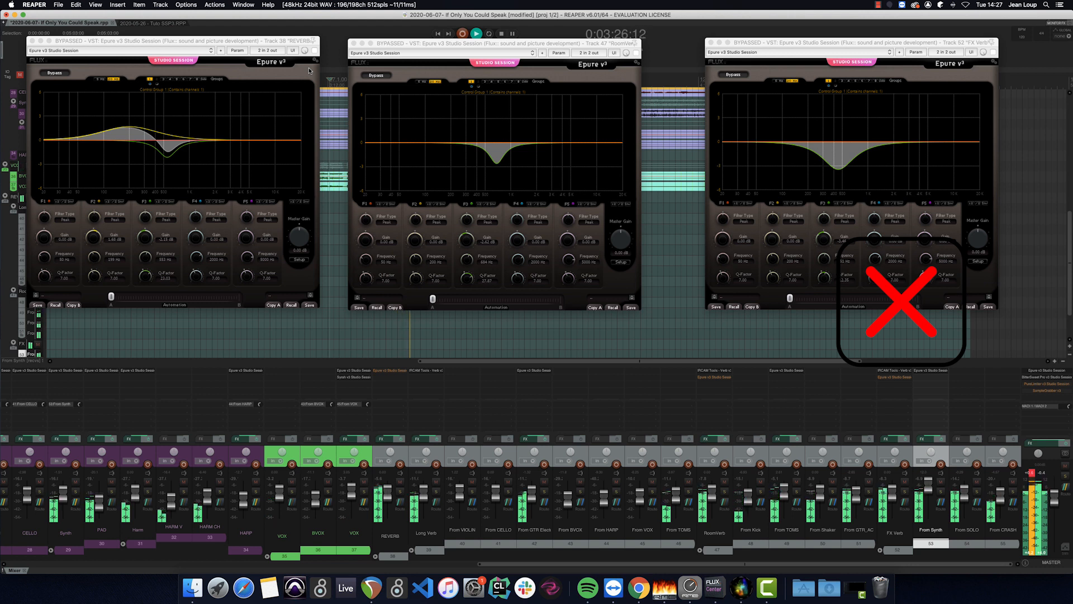
left_click(314, 50)
left_click(314, 51)
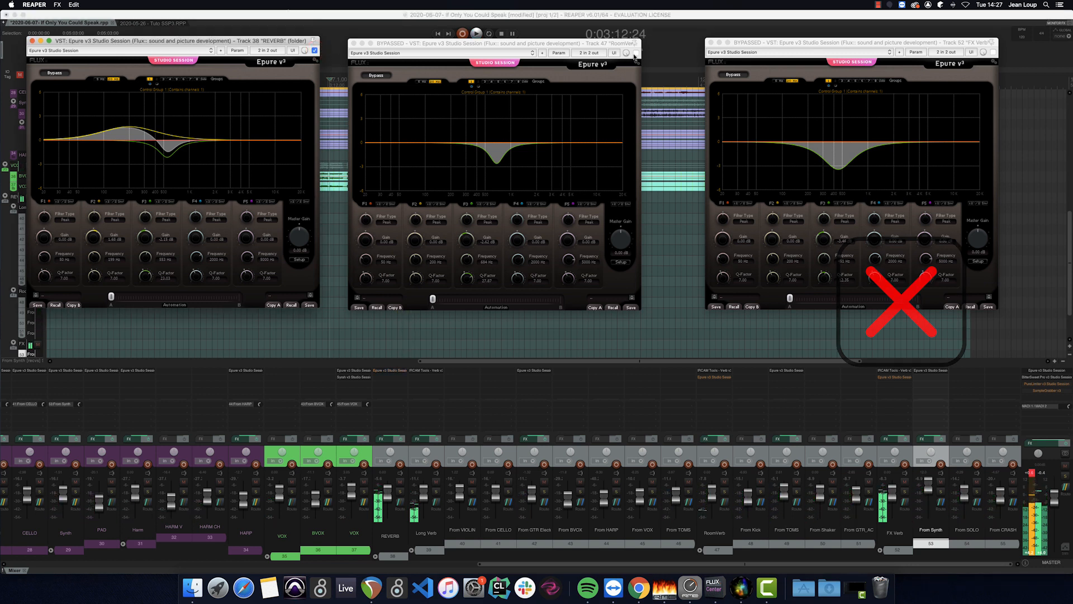
left_click(635, 54)
left_click(993, 52)
key("space")
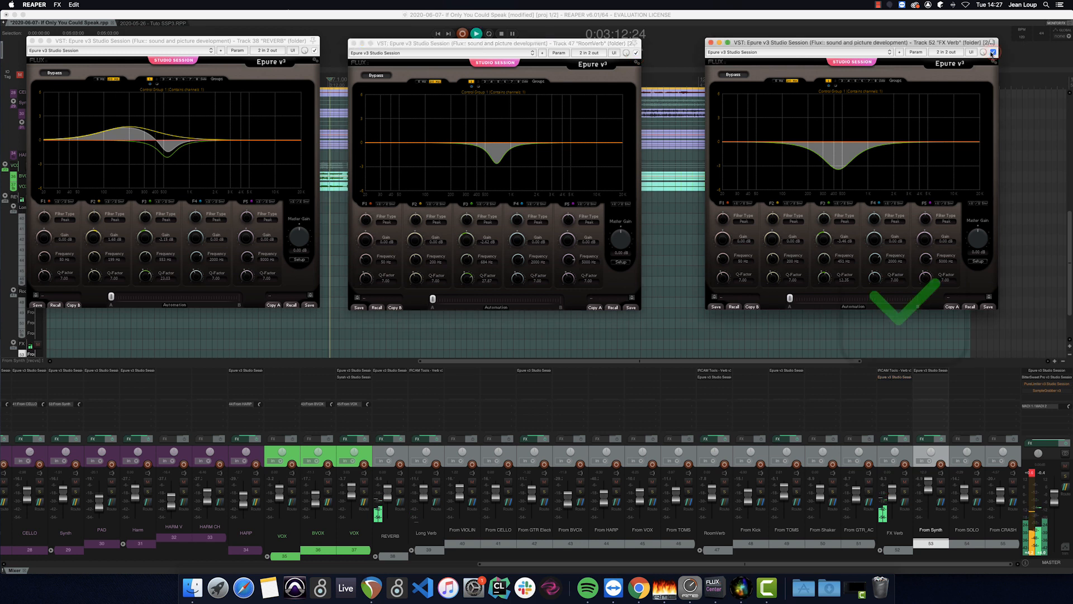